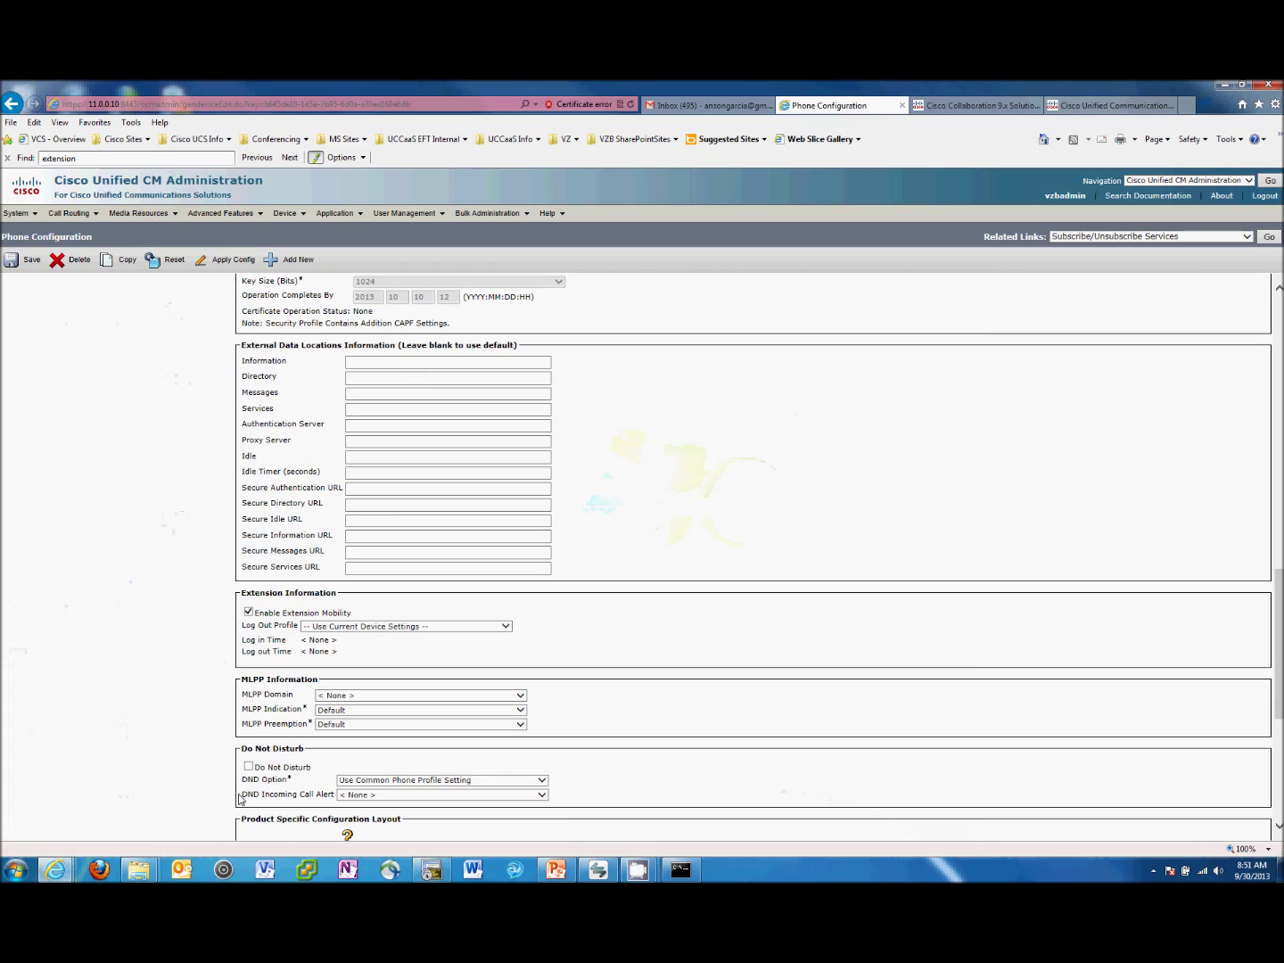
Step: List all device profiles and open the demo EM profile for Cisco IP Communicator
mouse_move(284, 220)
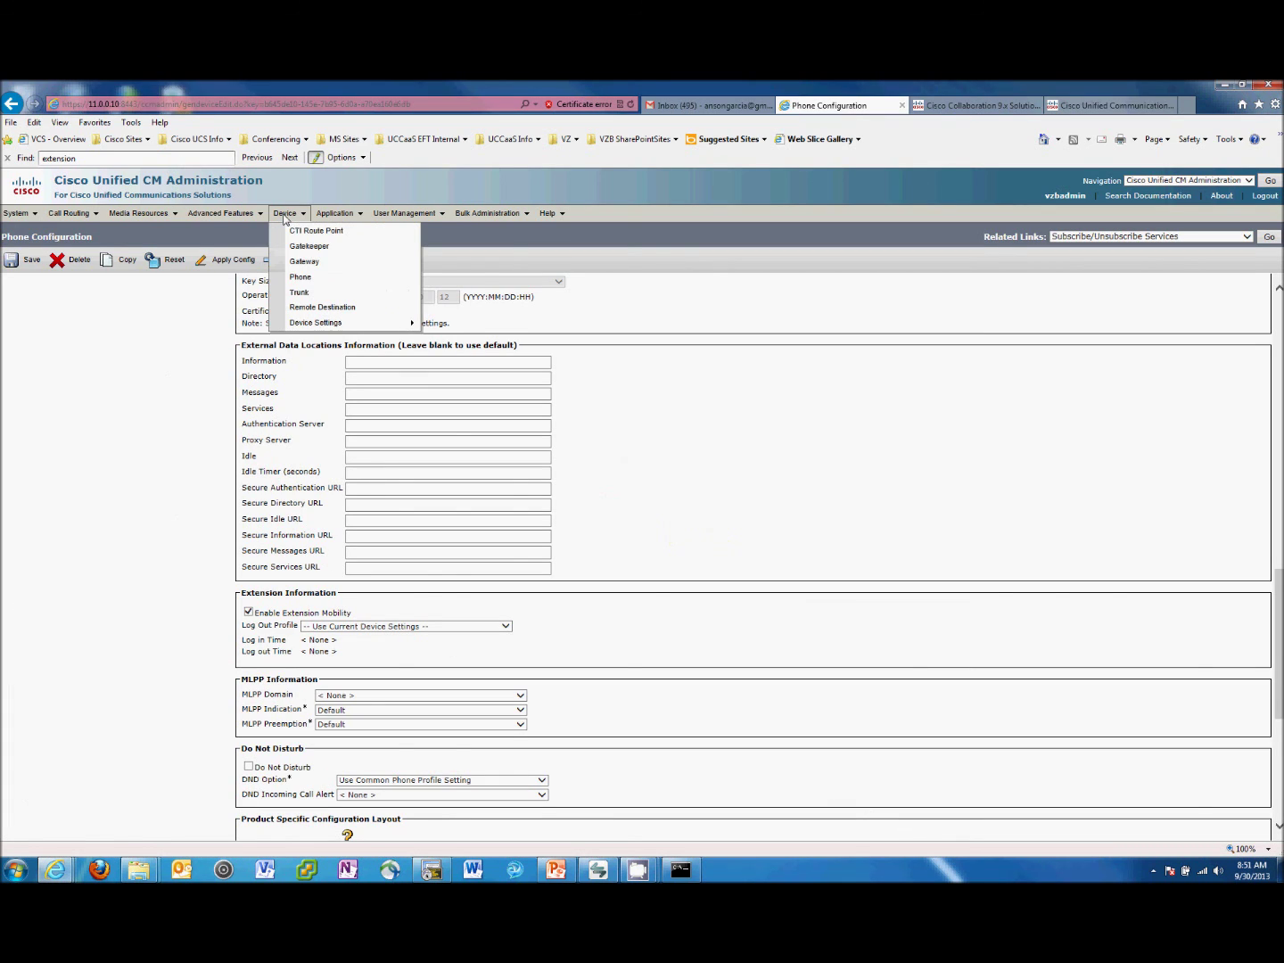
mouse_move(340, 324)
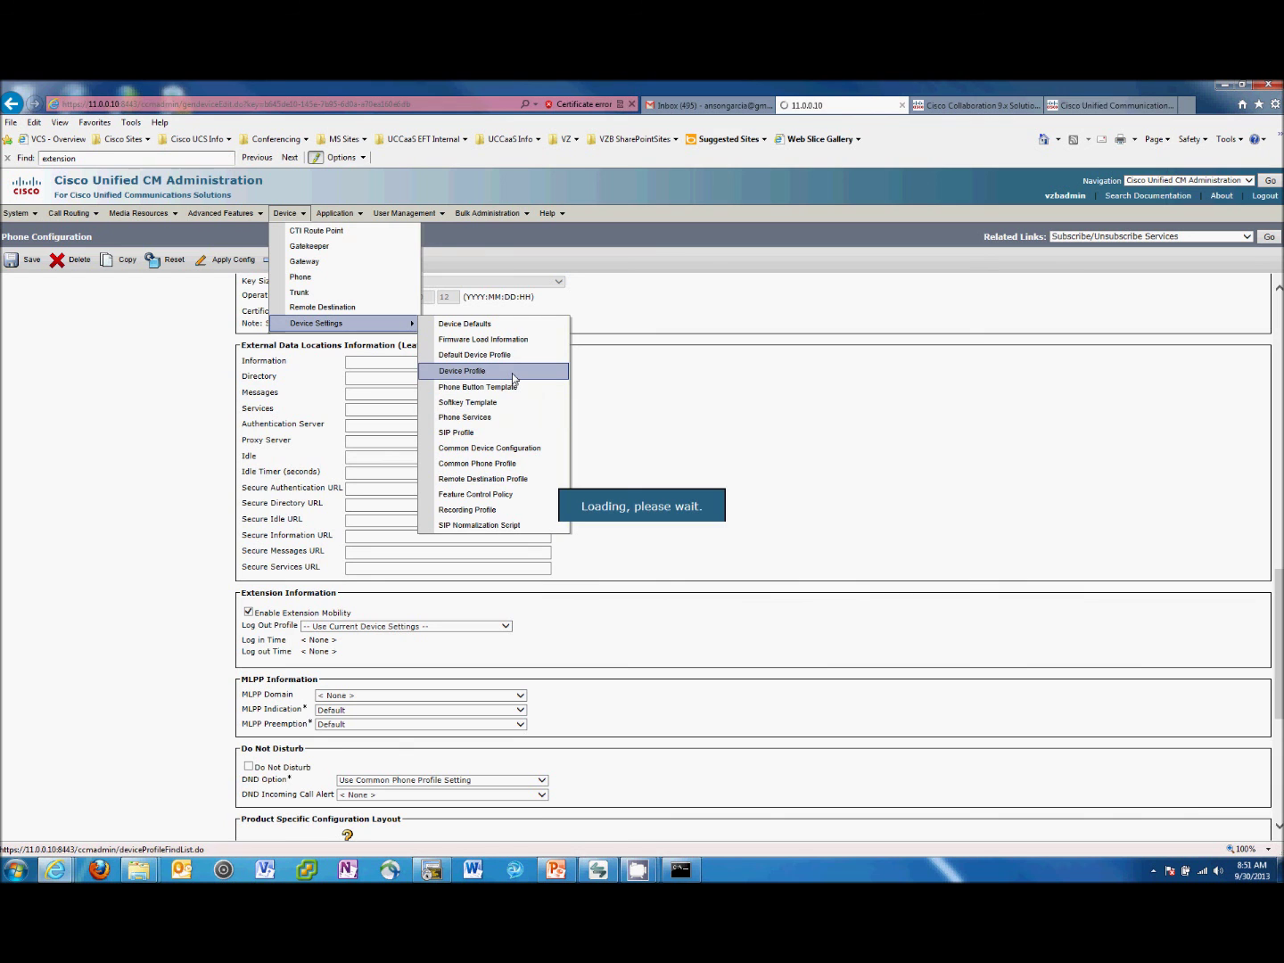
click(514, 379)
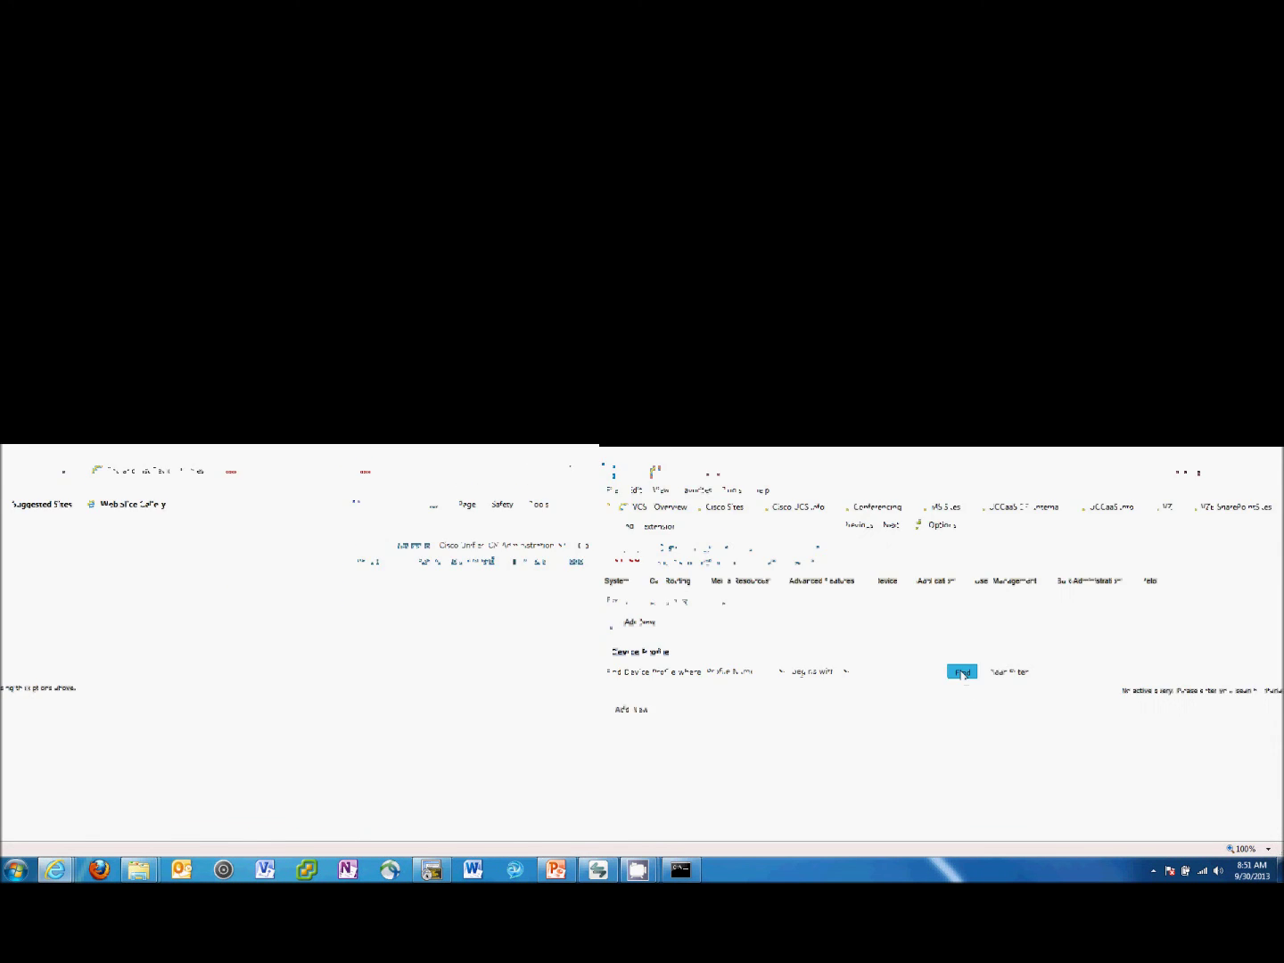
click(962, 674)
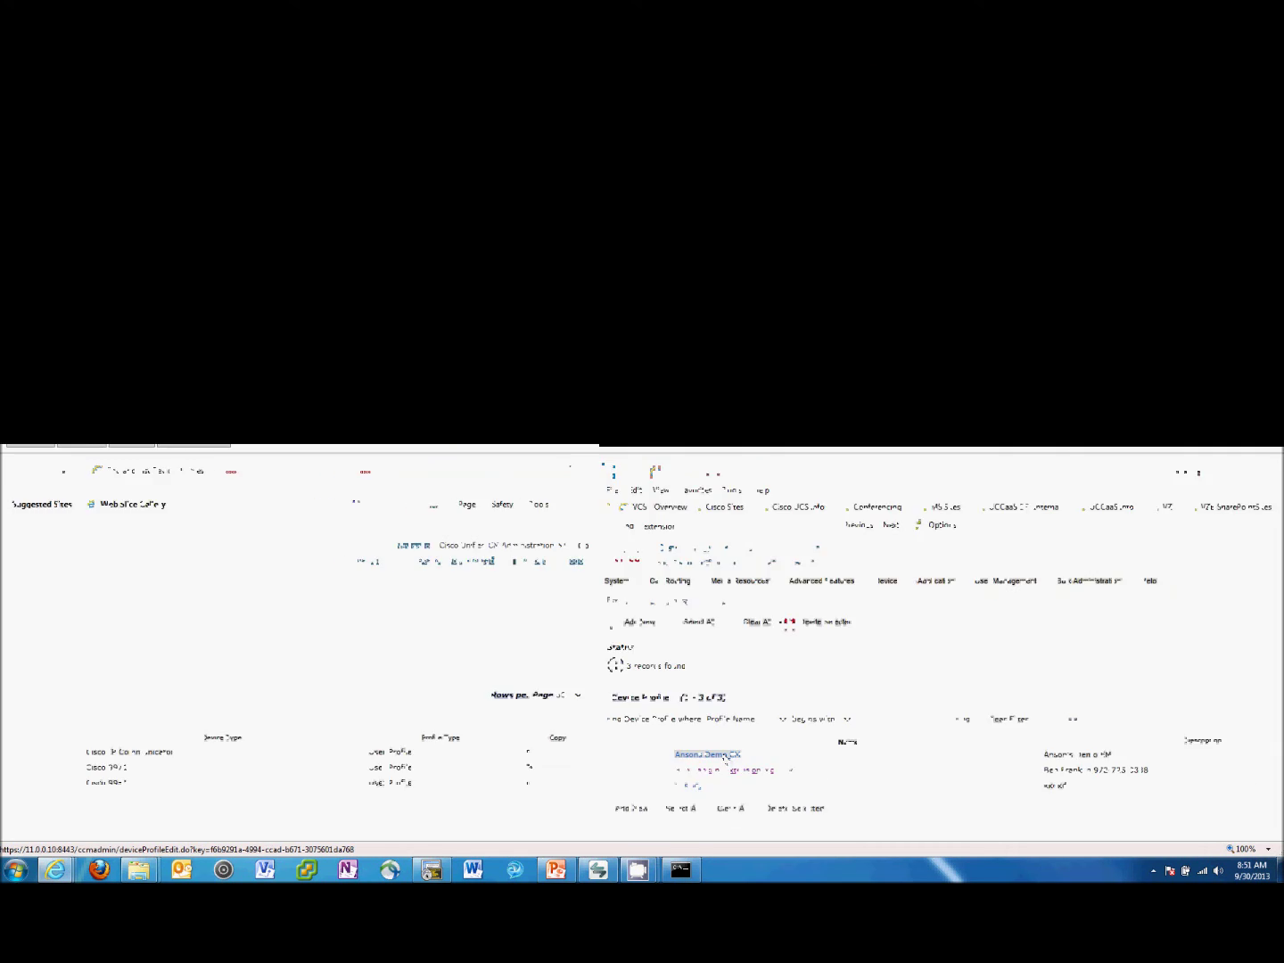
click(124, 390)
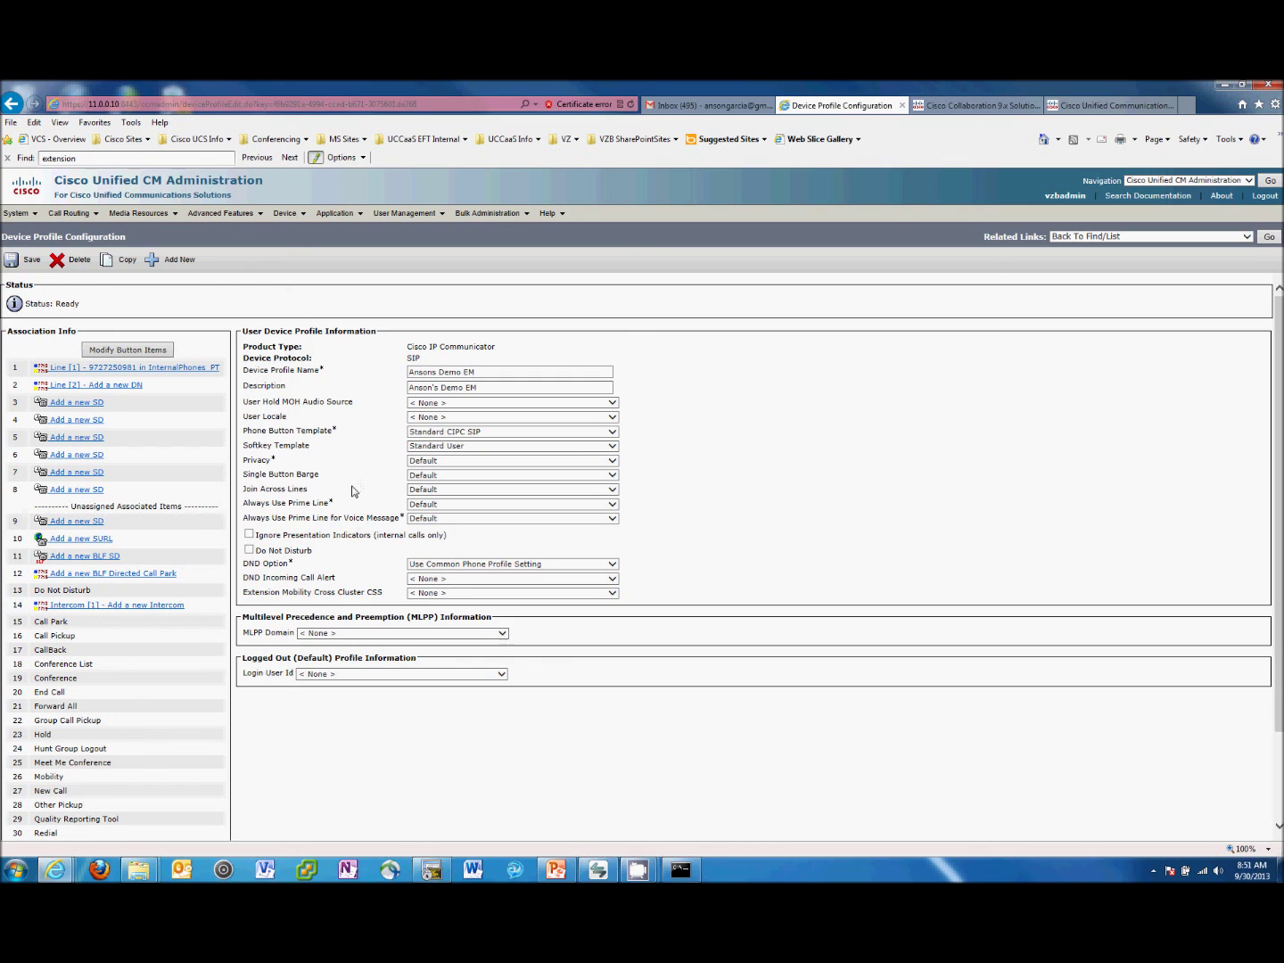
Step: Review the directory number settings of the profile's line 1, then return to the device profile
click(144, 369)
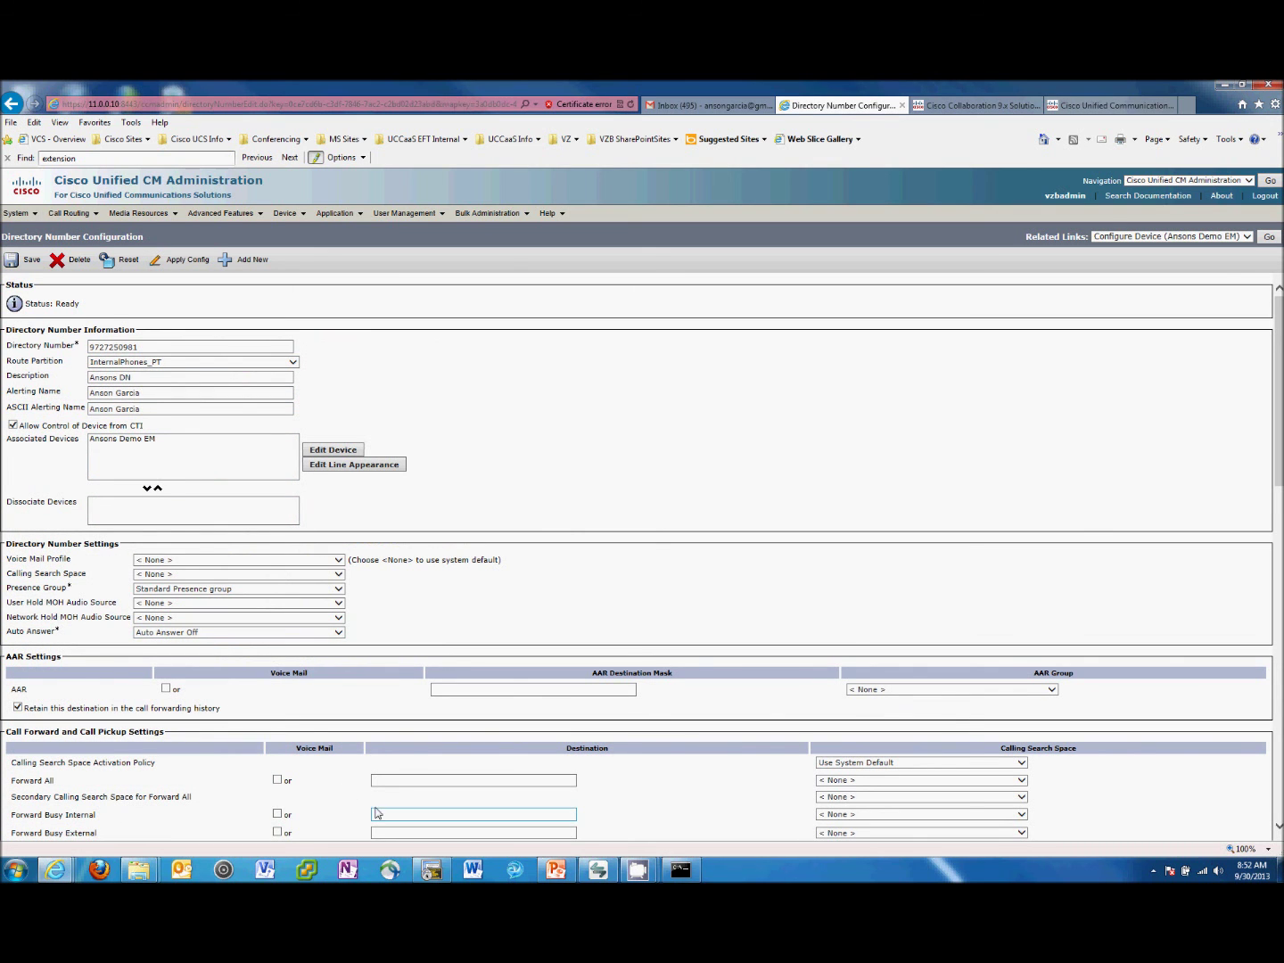
scroll(352, 805, down, 10)
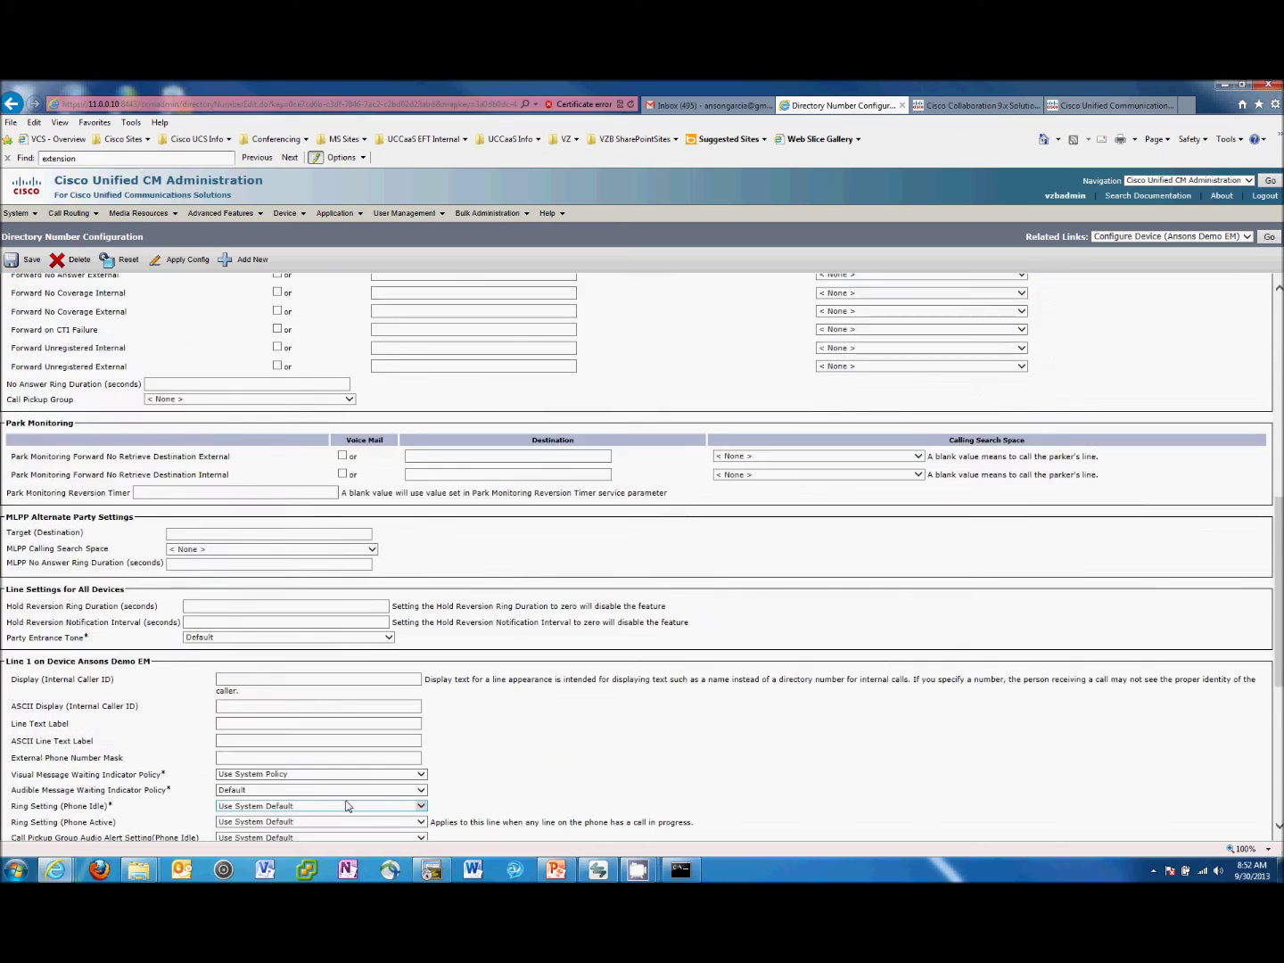
scroll(346, 807, up, 15)
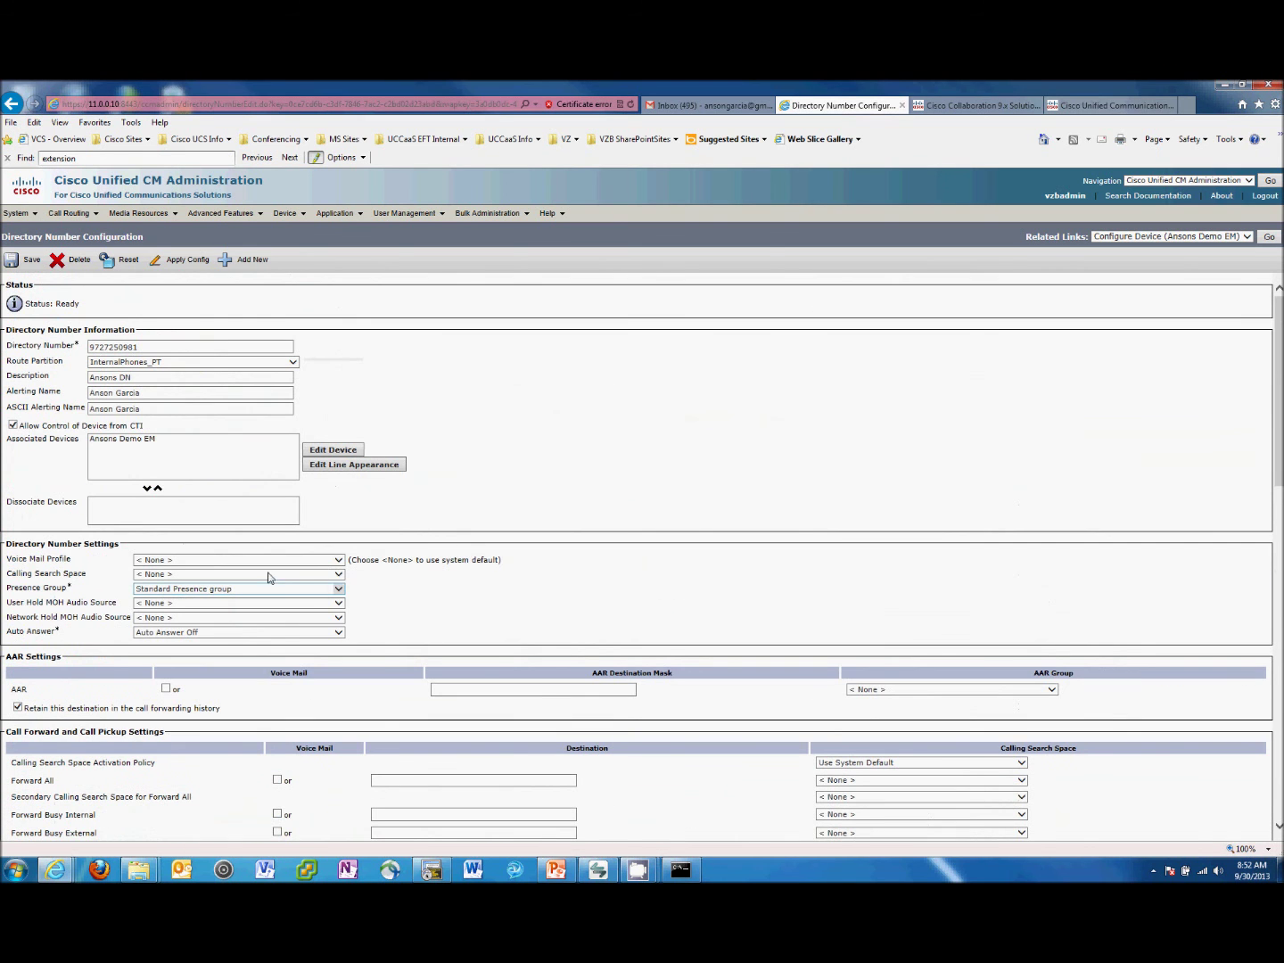
click(1268, 236)
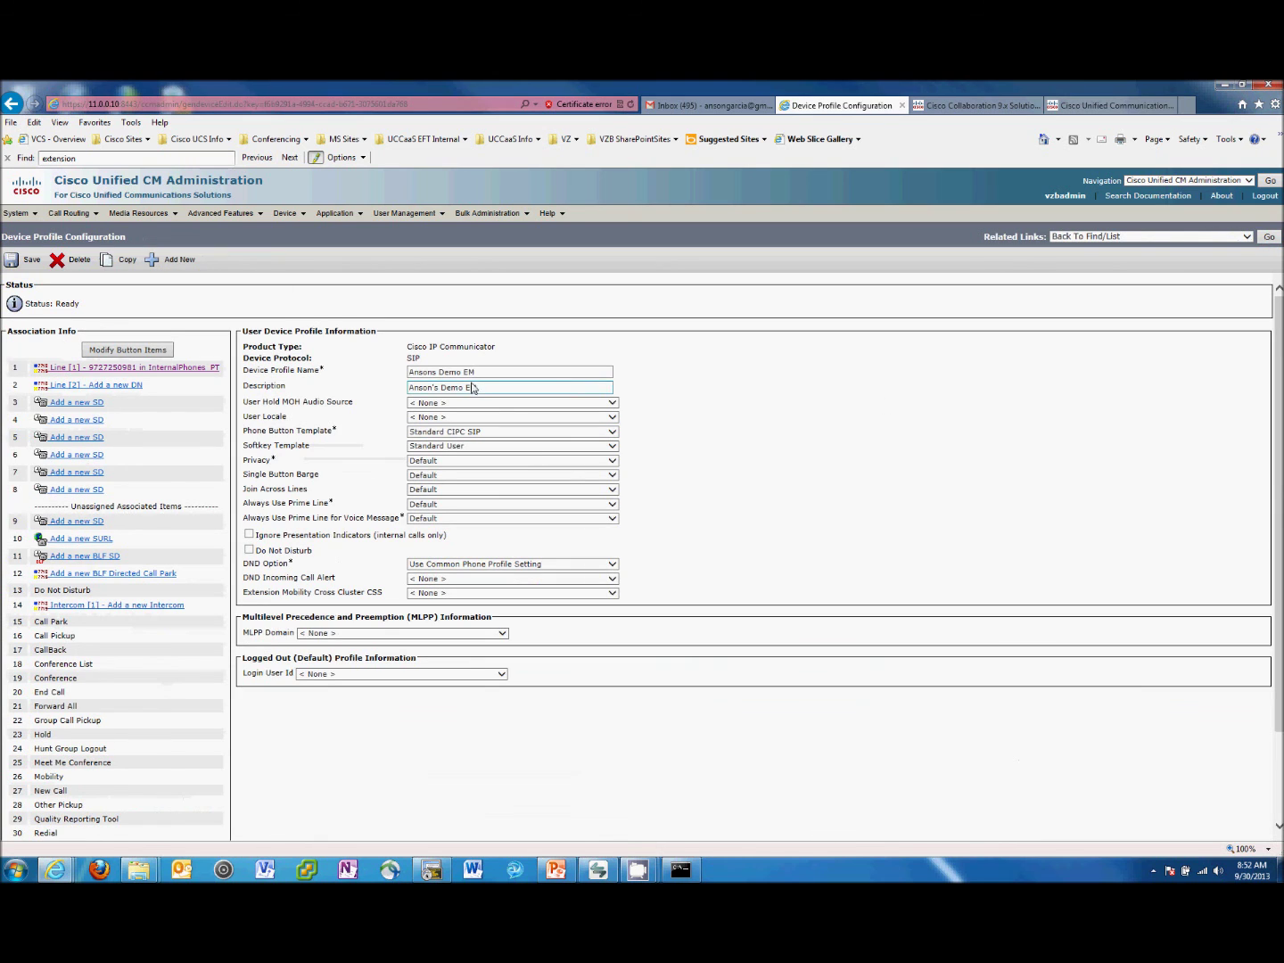
Step: Check the device profile's name and product type, and the profile types offered when adding a new profile
drag(477, 372, 413, 379)
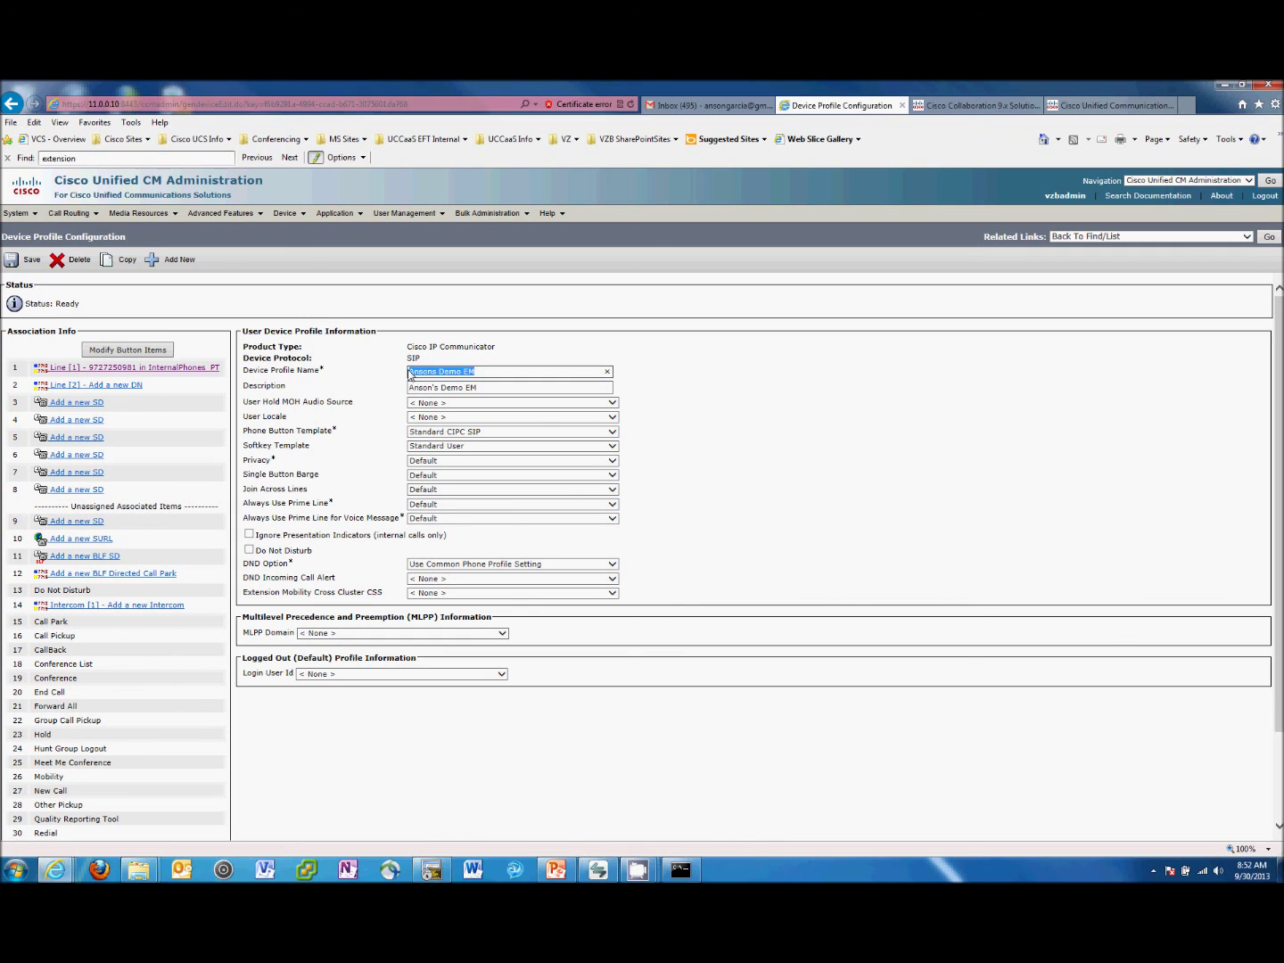
click(402, 381)
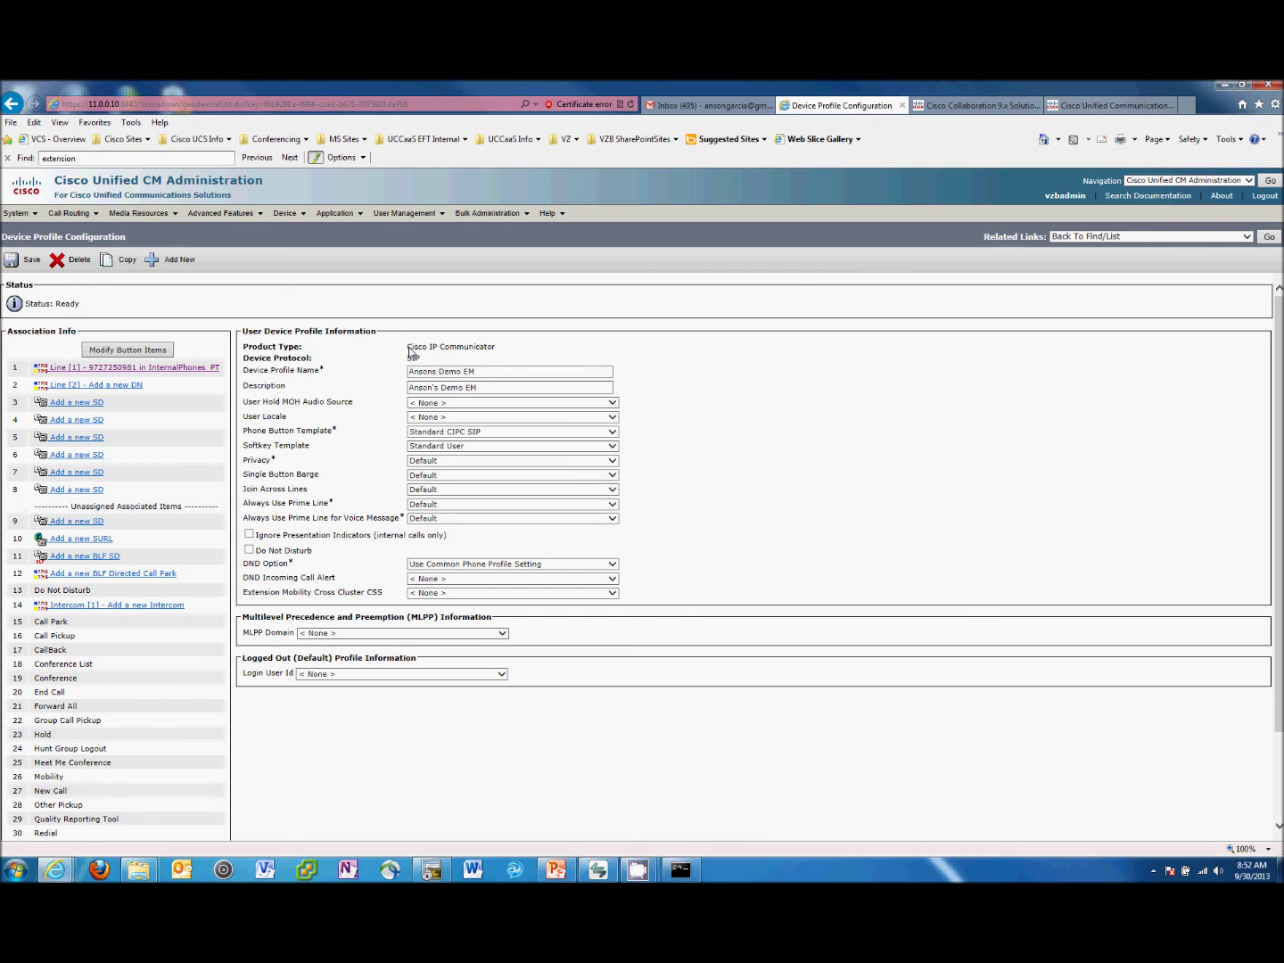
drag(409, 352, 484, 353)
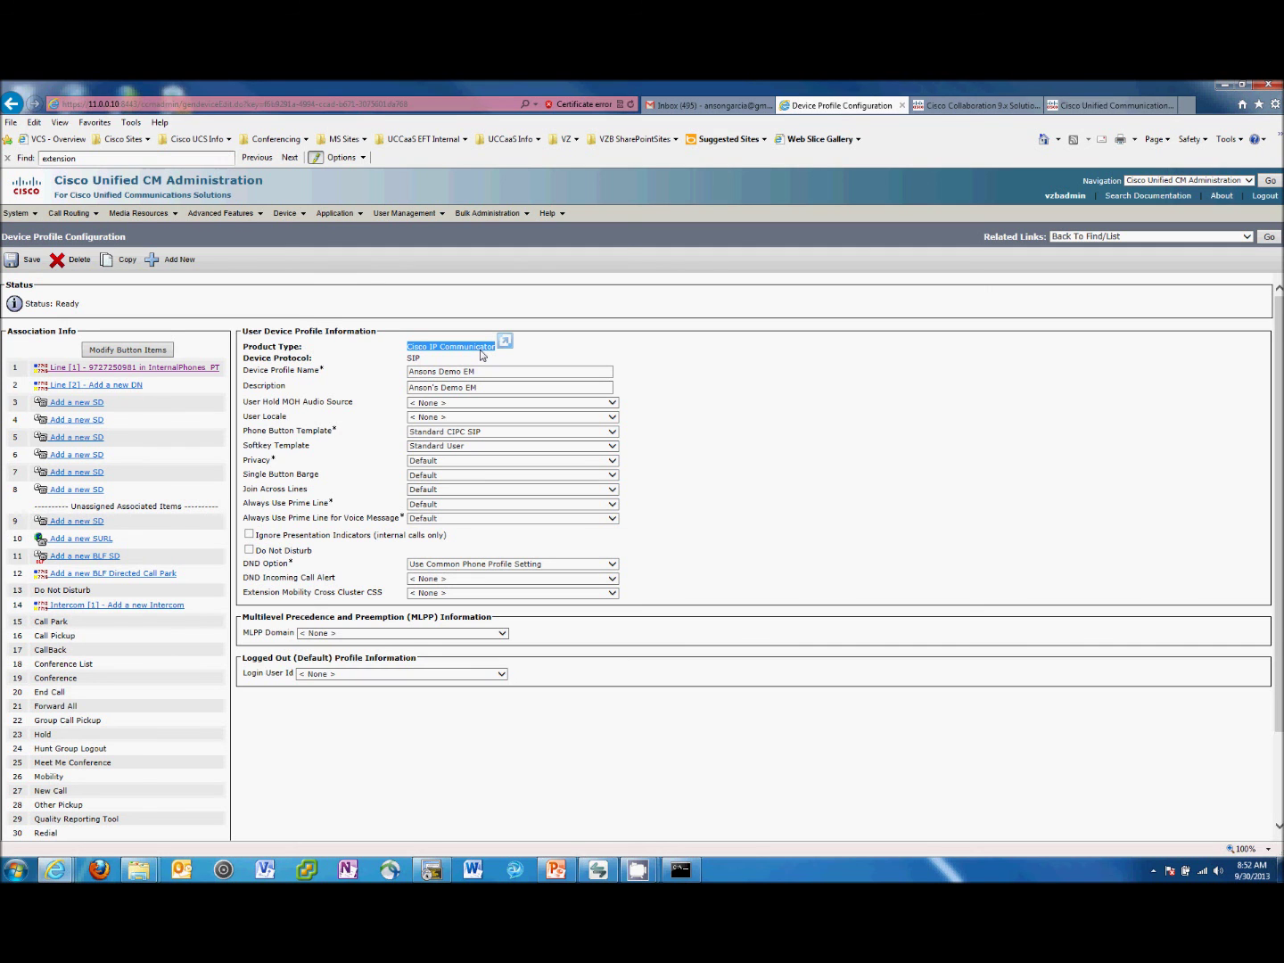
click(172, 260)
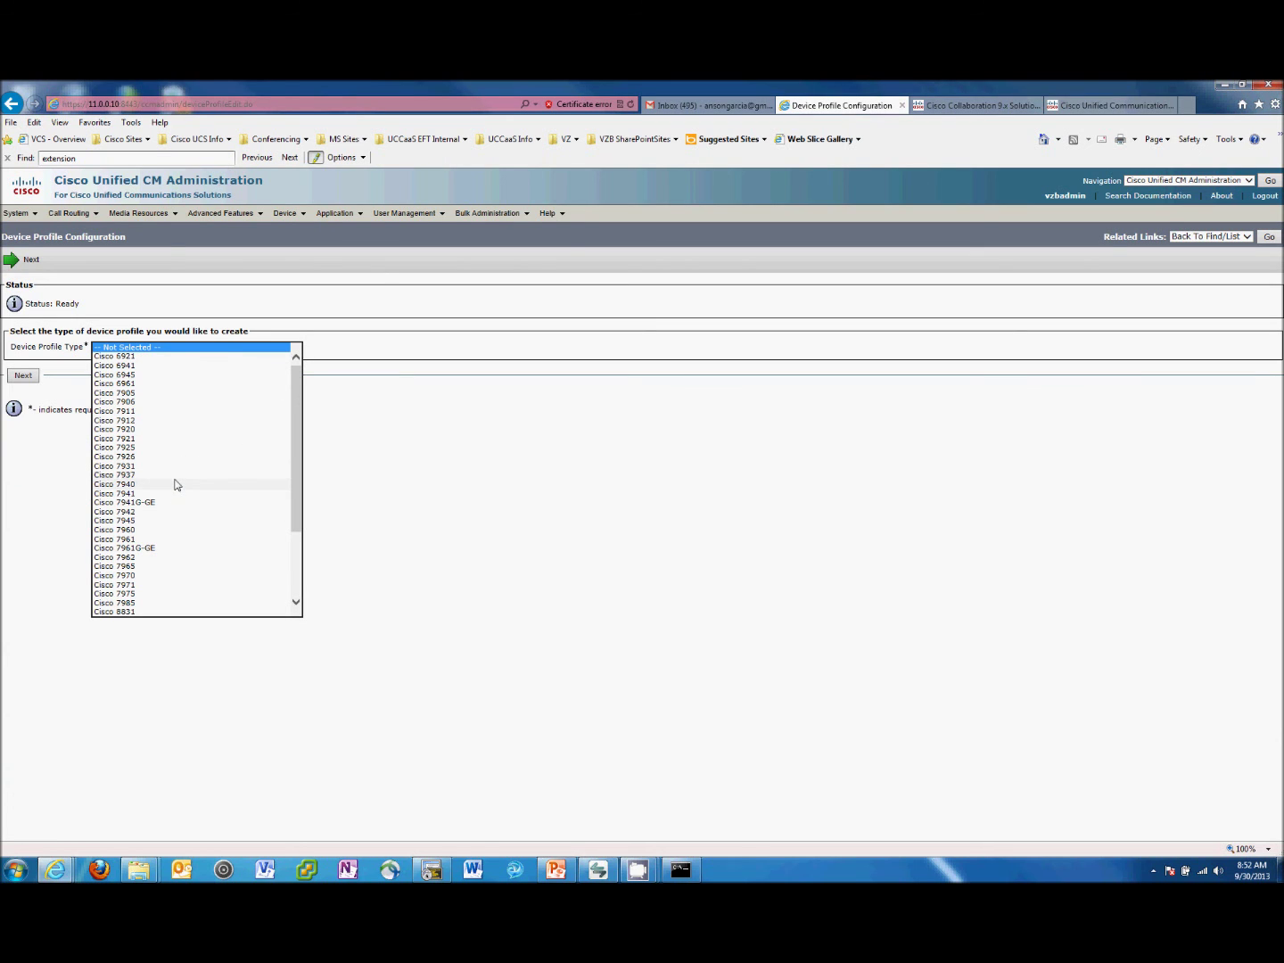
click(350, 444)
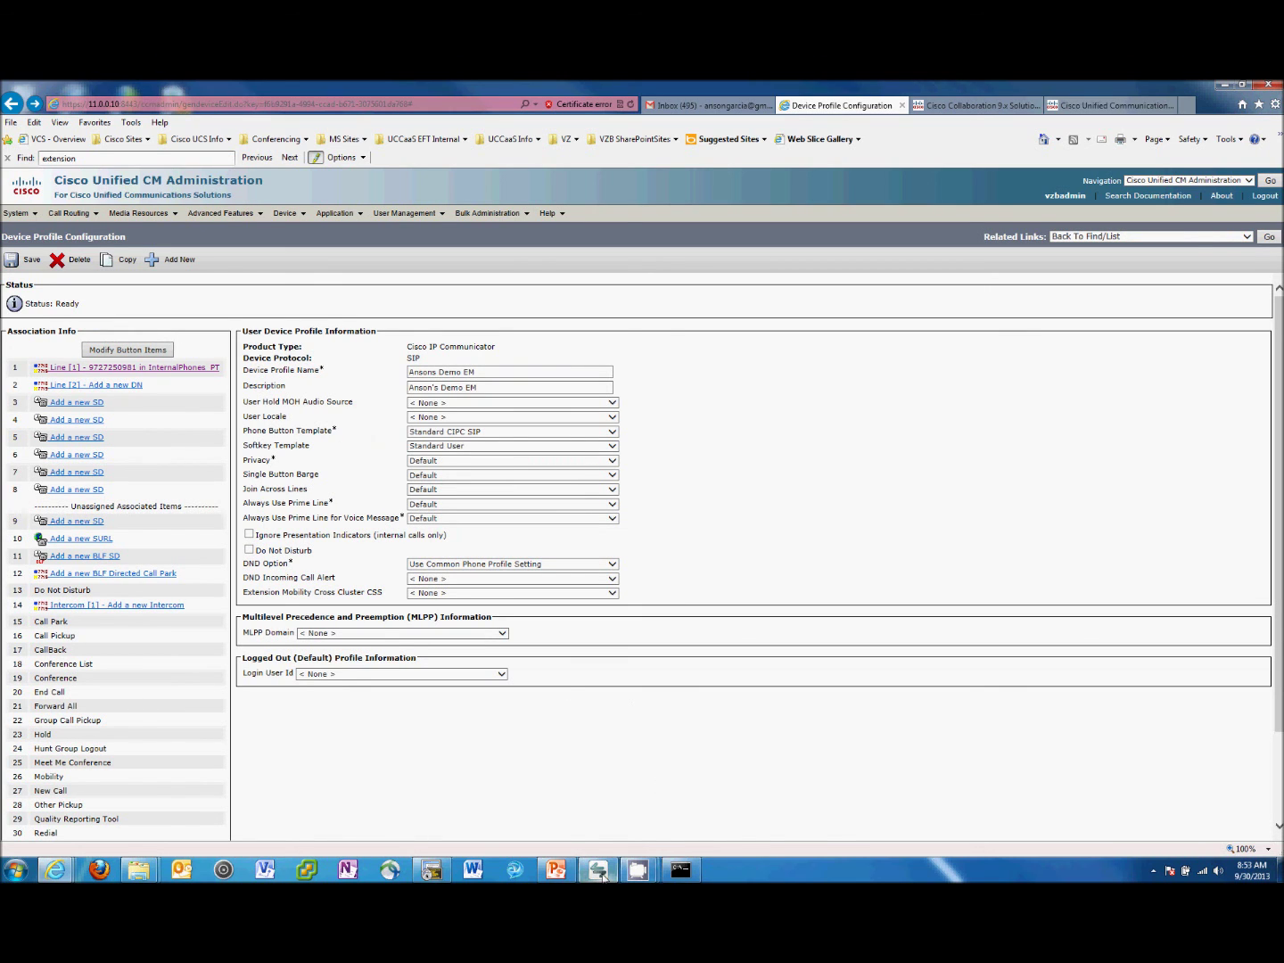
Step: Switch to PowerPoint, review the Extension Mobility Setup and Extension Mobility Concept slides, and return to the browser
mouse_move(606, 877)
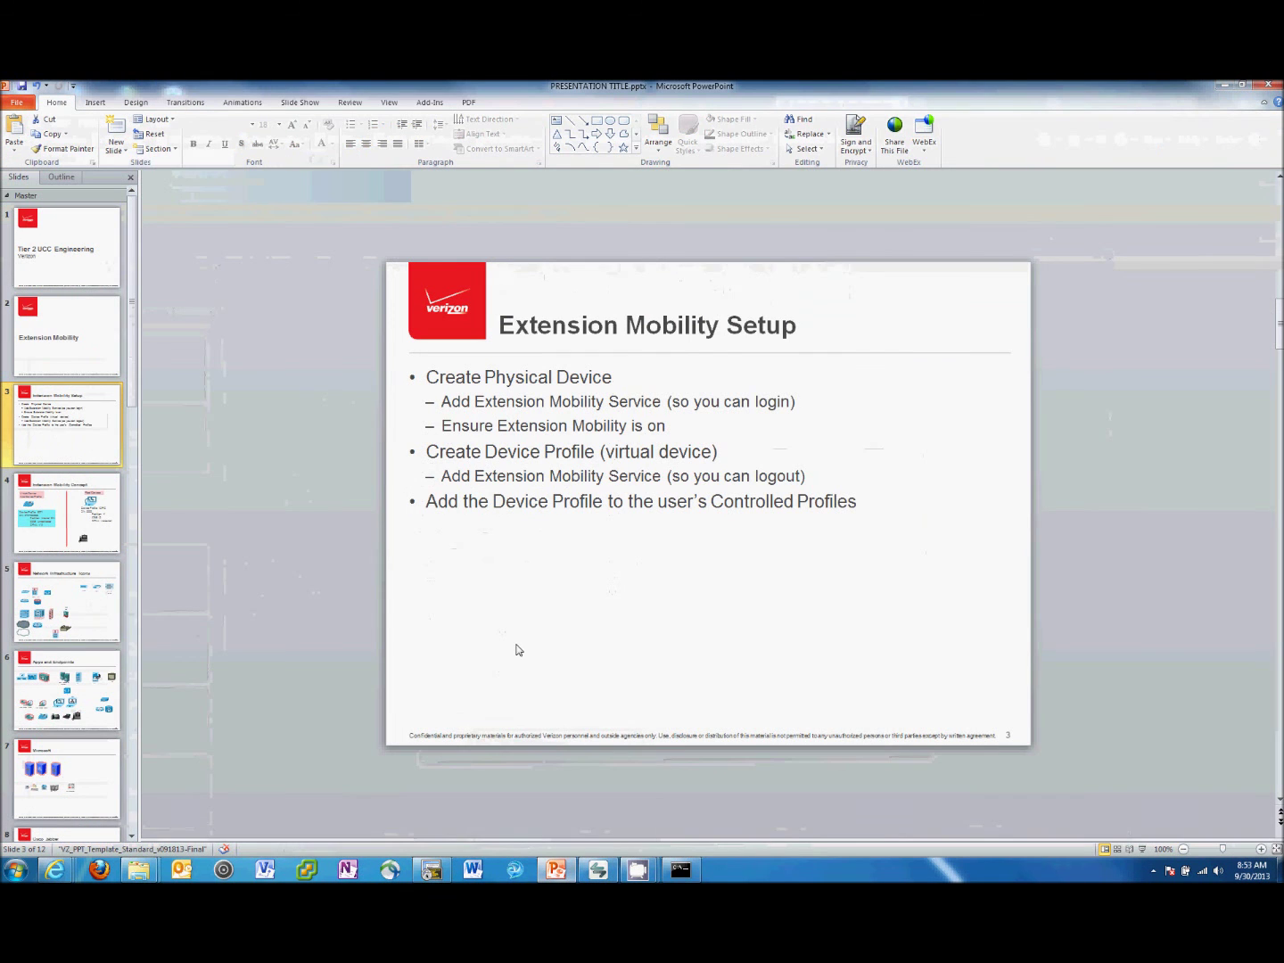
click(553, 759)
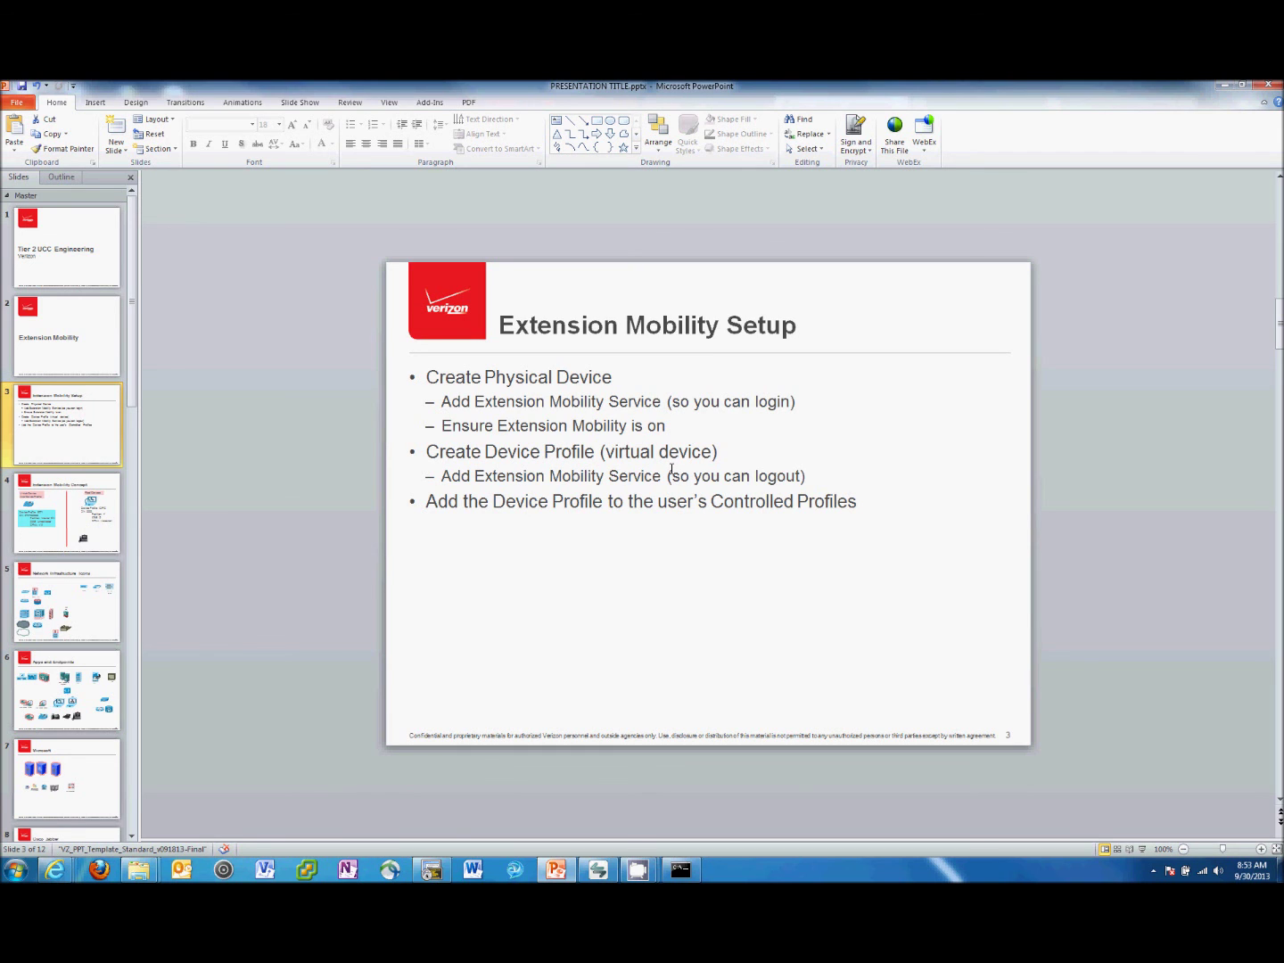
click(84, 534)
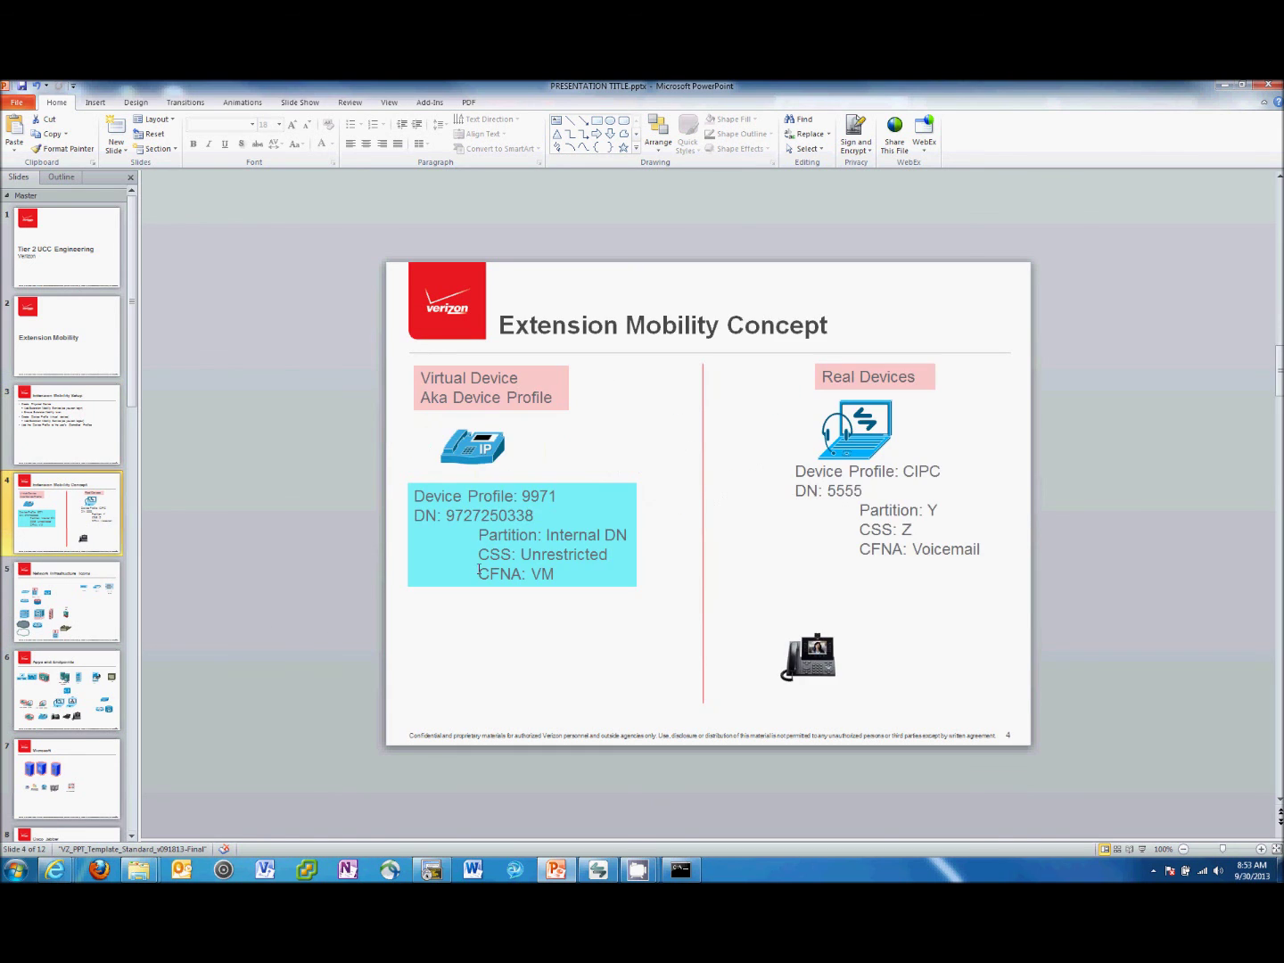
drag(401, 429, 685, 641)
drag(459, 461, 486, 454)
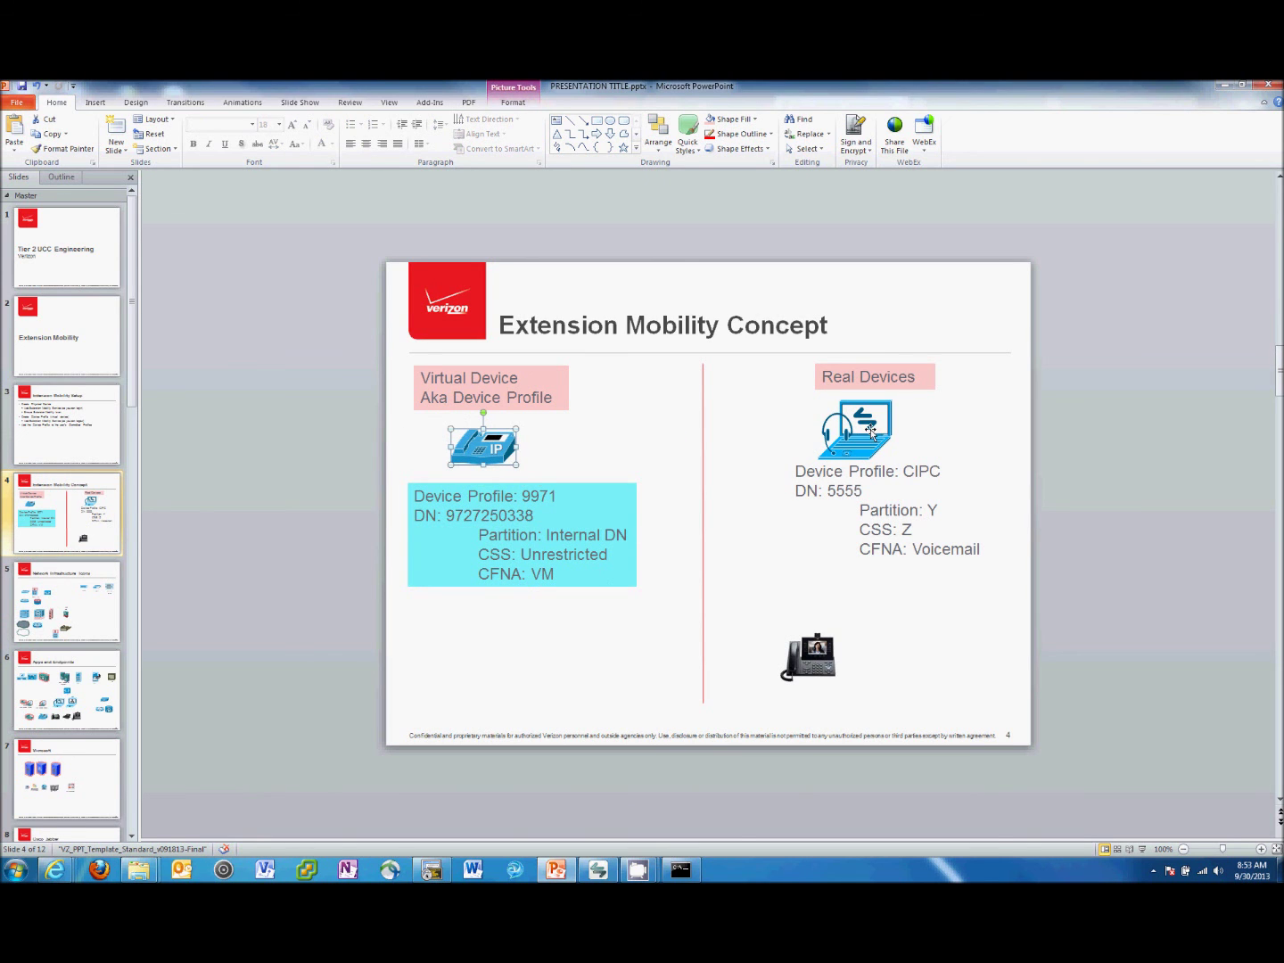
click(565, 578)
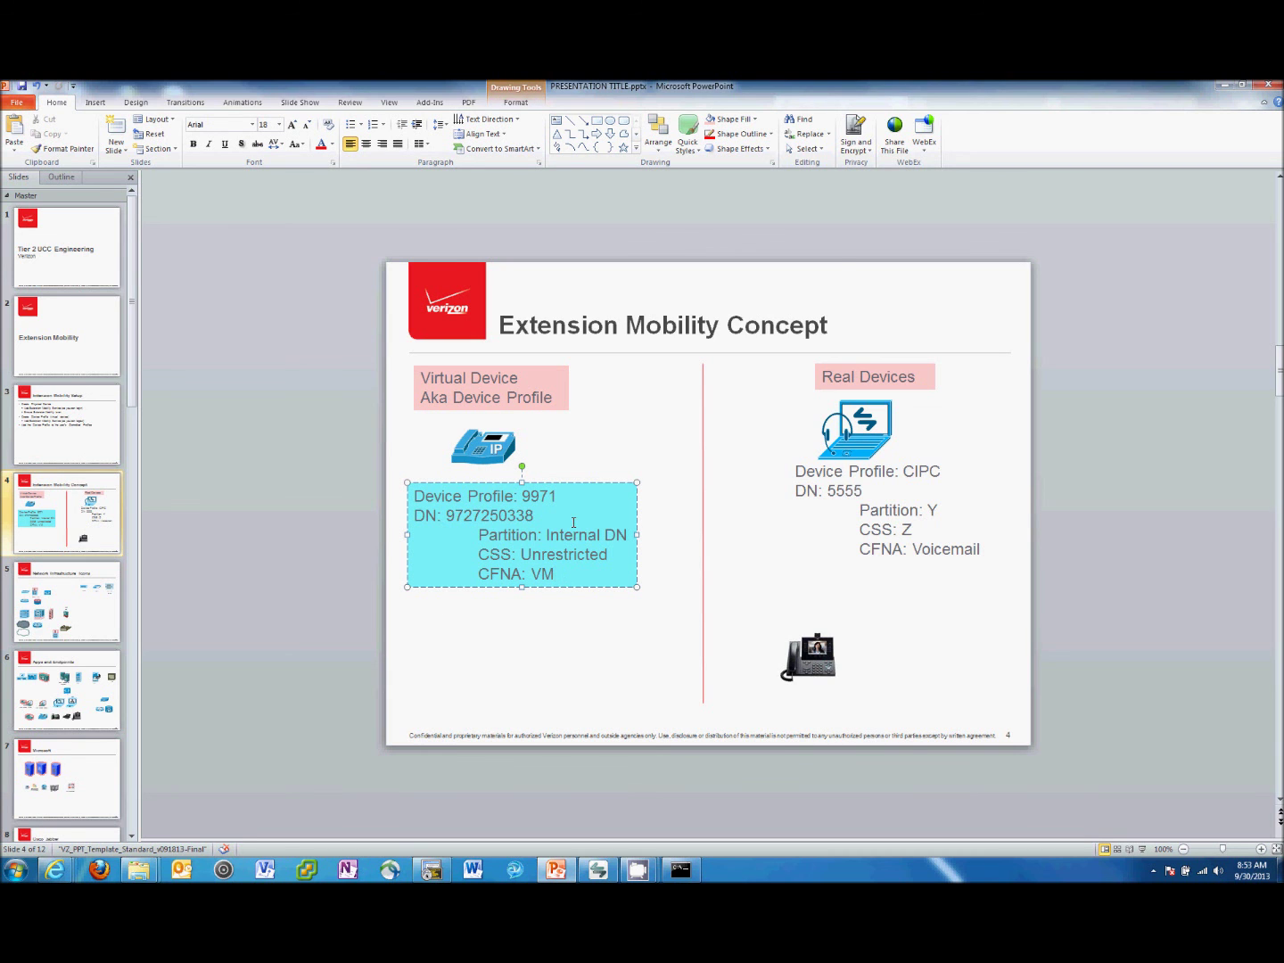
click(1226, 85)
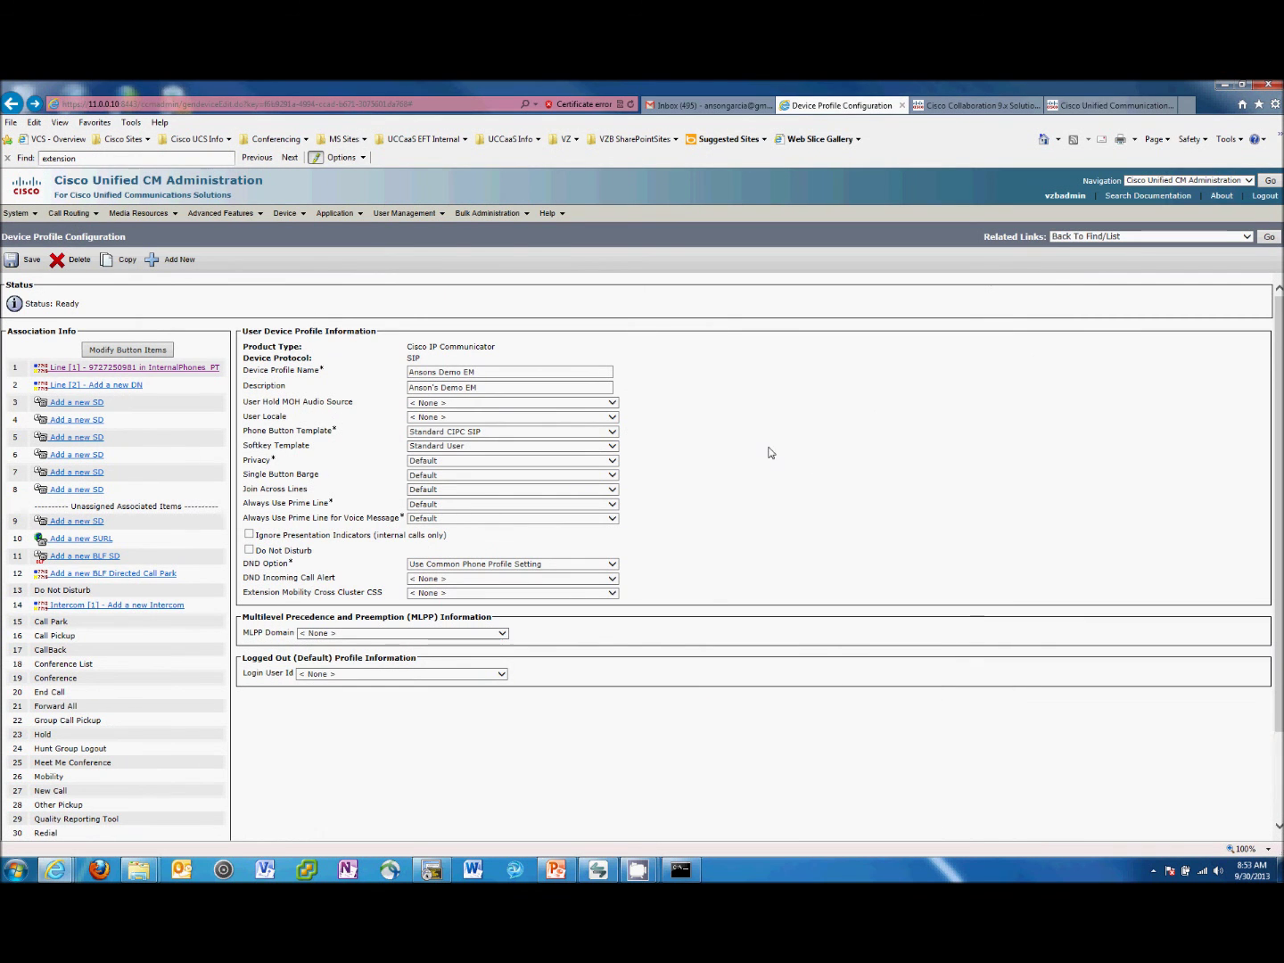
Step: Open the Subscribe/Unsubscribe Services window for the demo EM device profile
drag(267, 335, 366, 333)
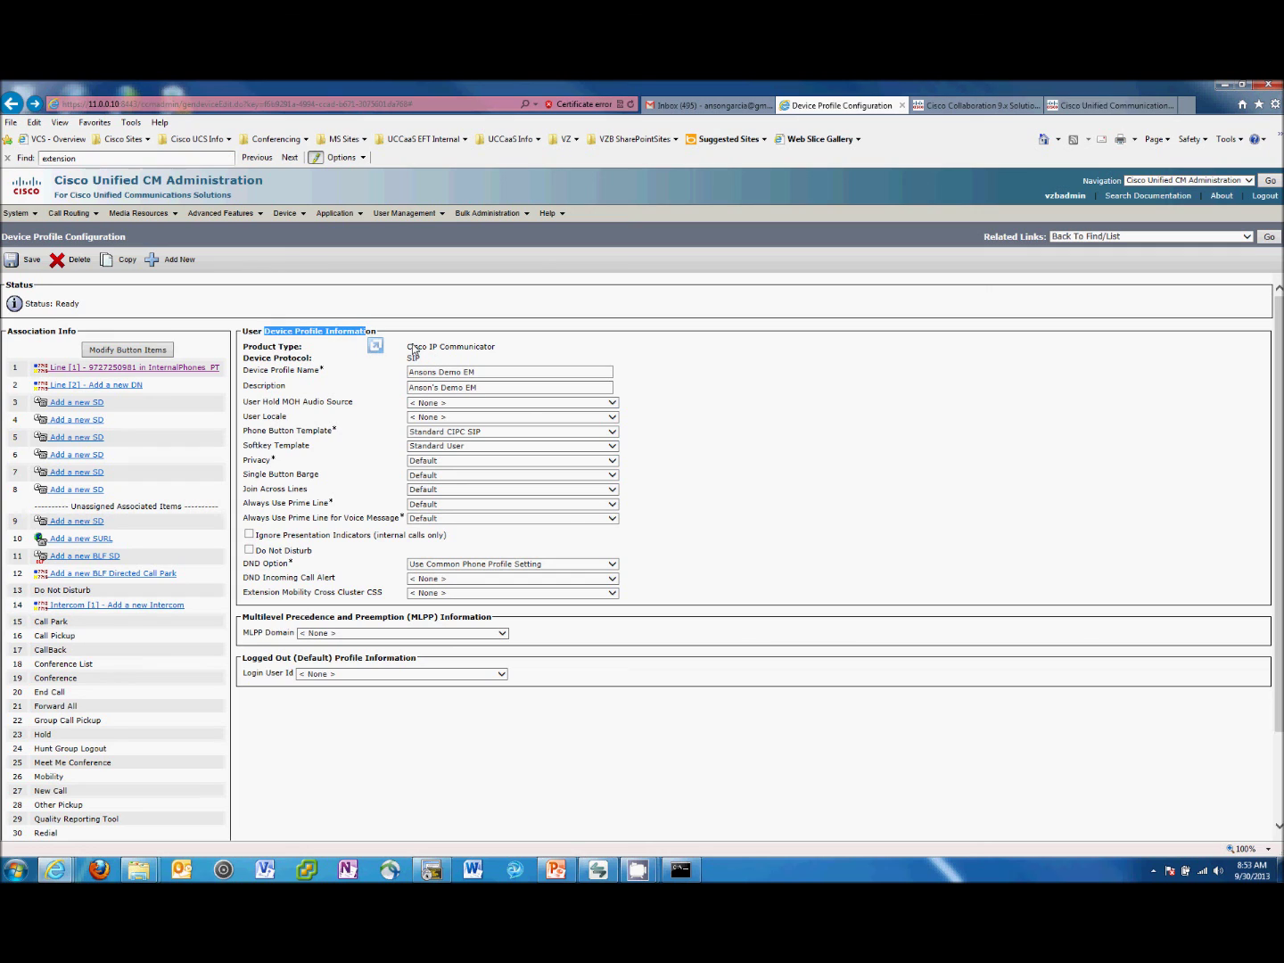
click(1245, 239)
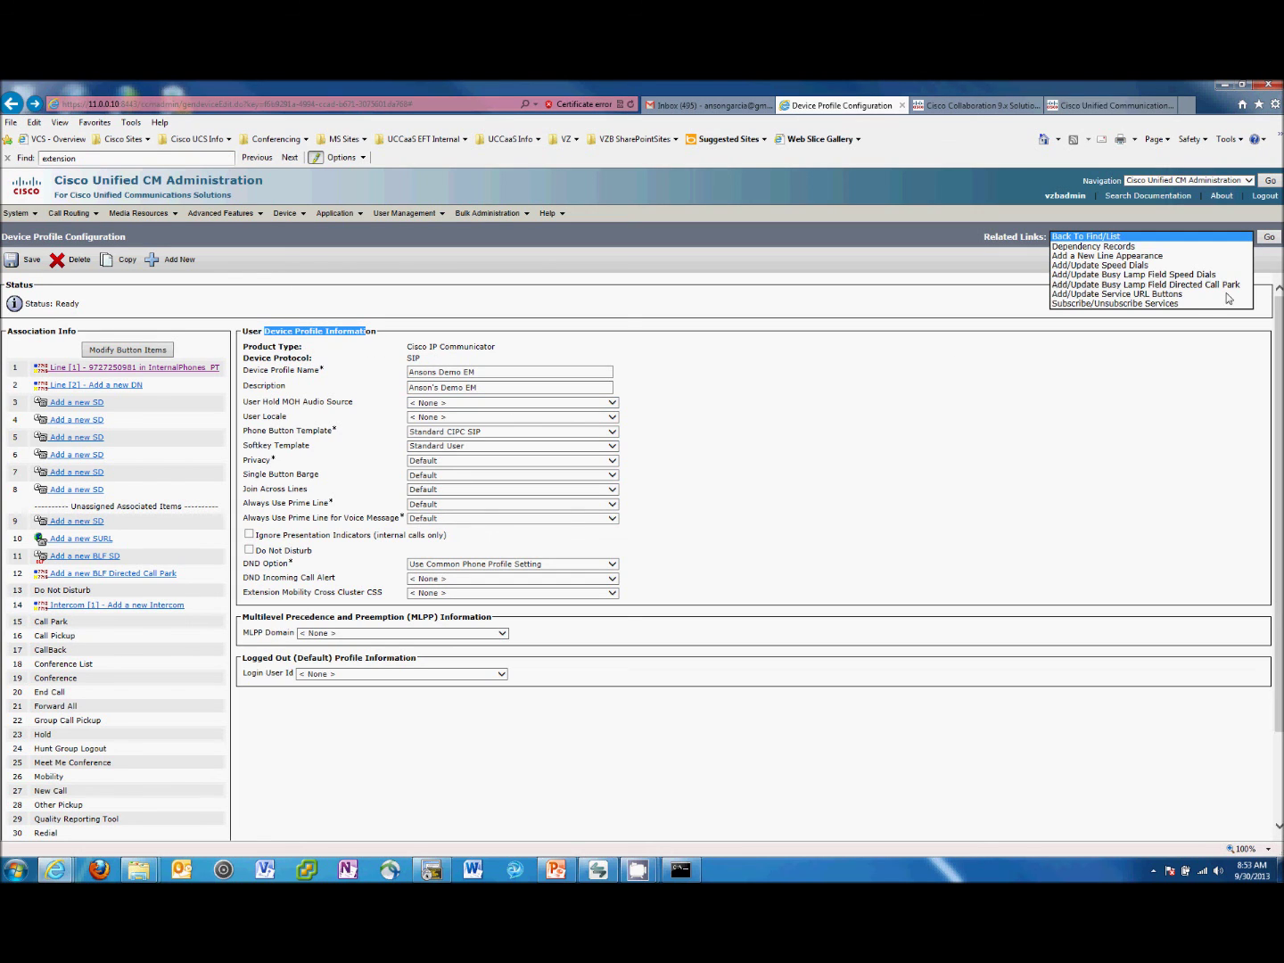
click(1189, 305)
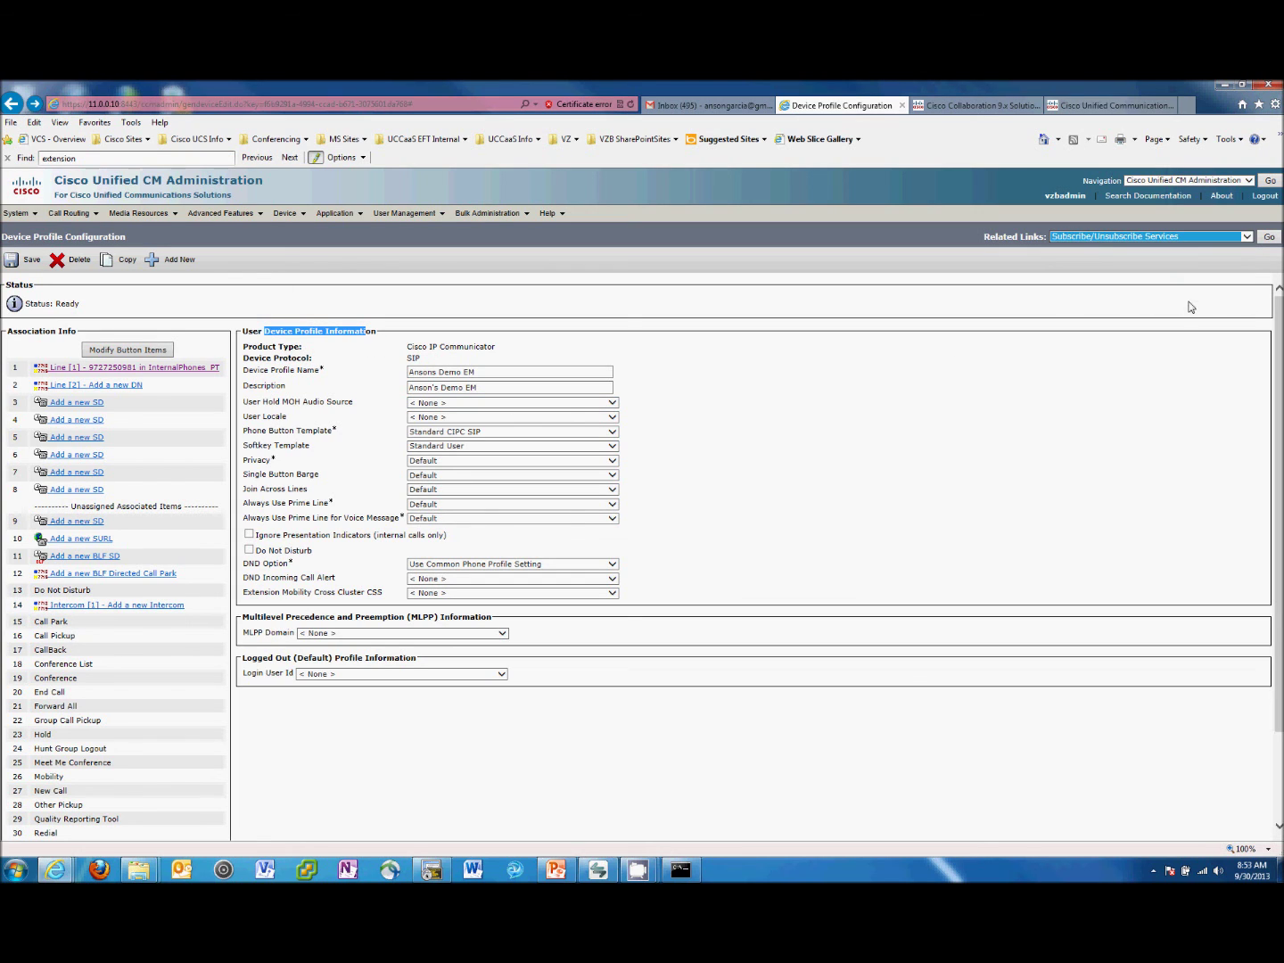
click(1270, 237)
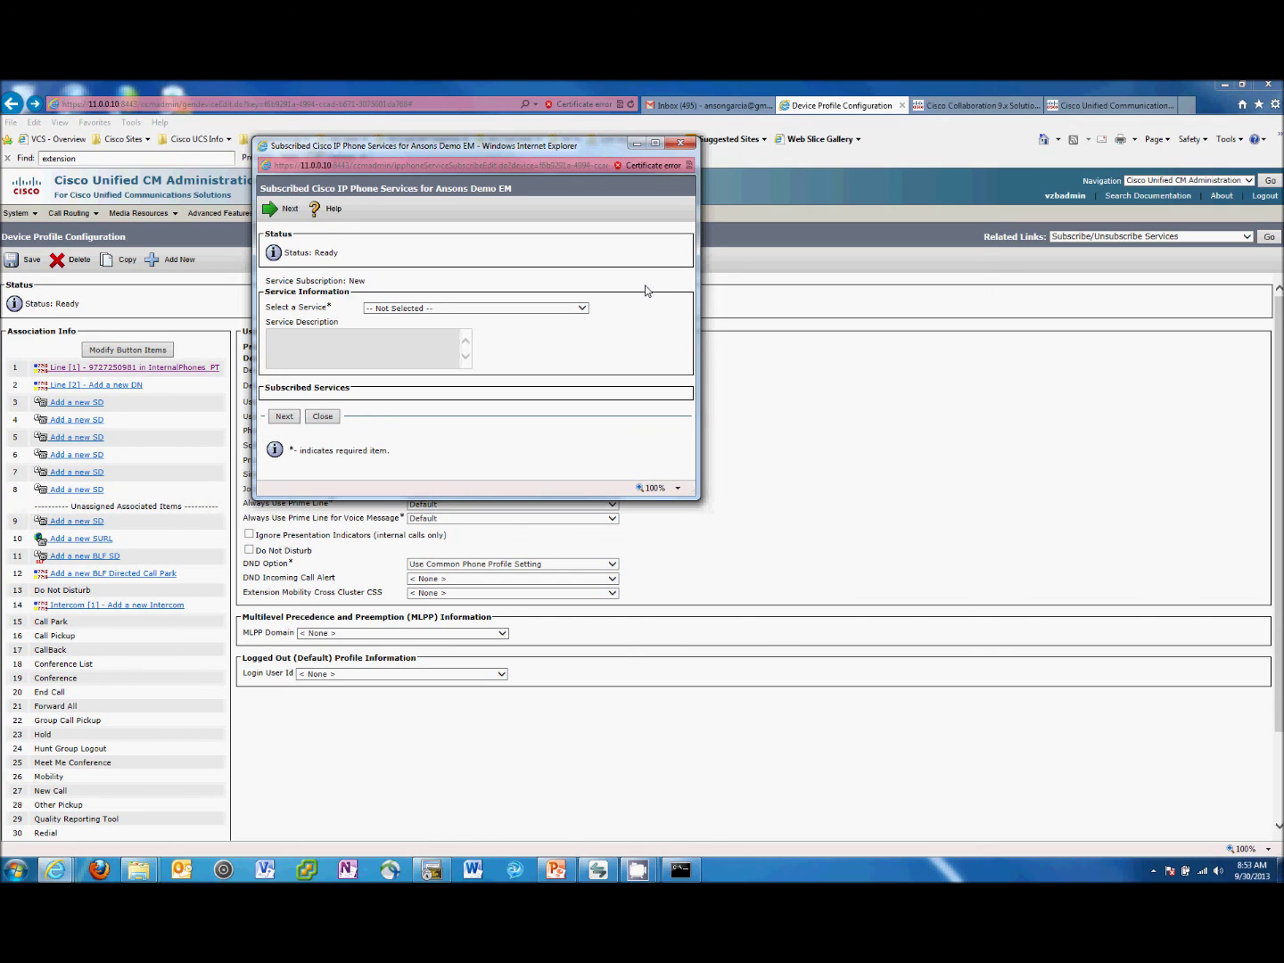
Step: Subscribe the device profile to the Extension Mobility service, save the subscription, and recheck the profile's subscribed services
click(583, 307)
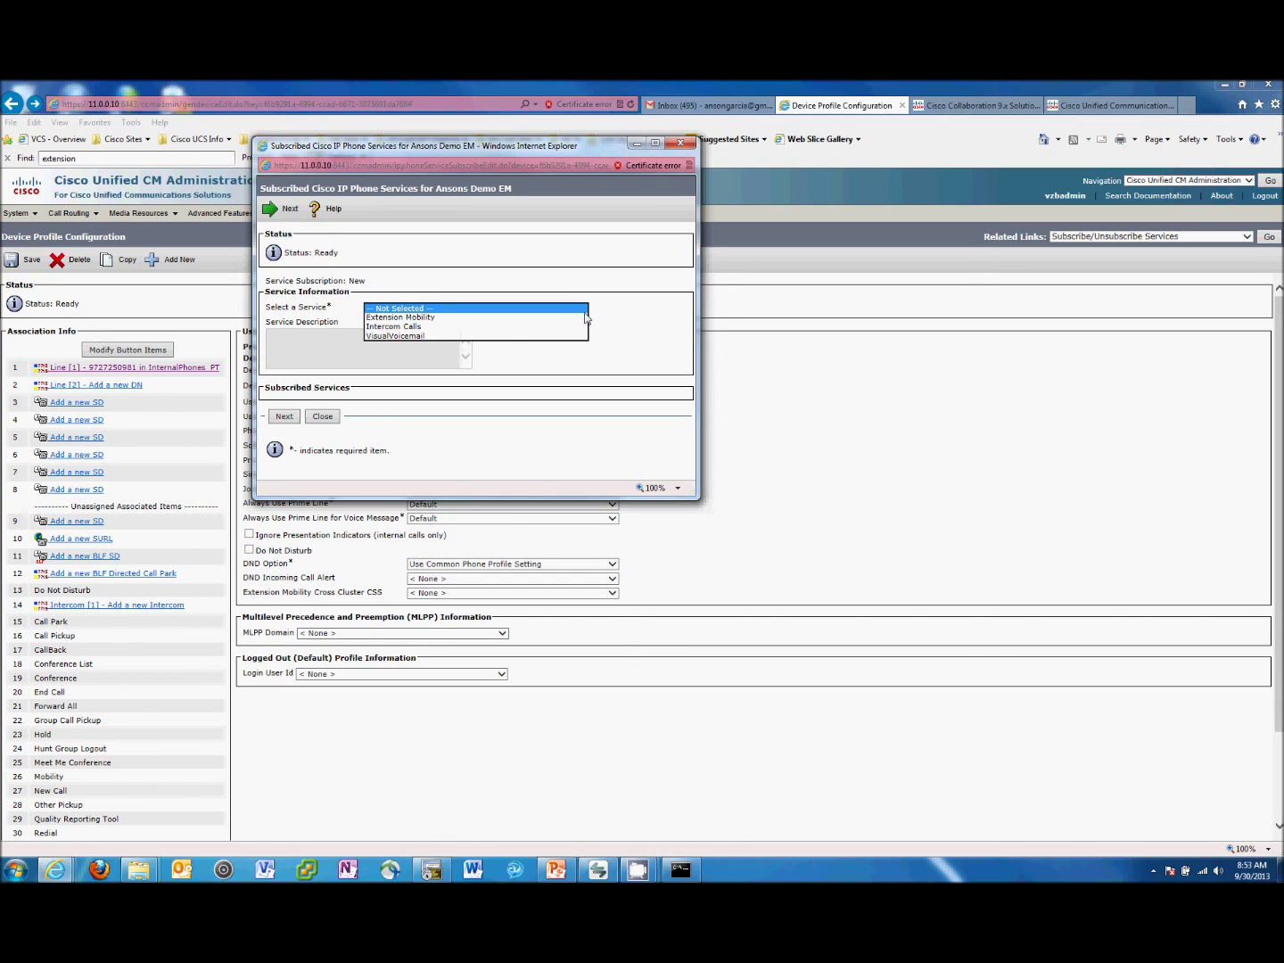
click(441, 325)
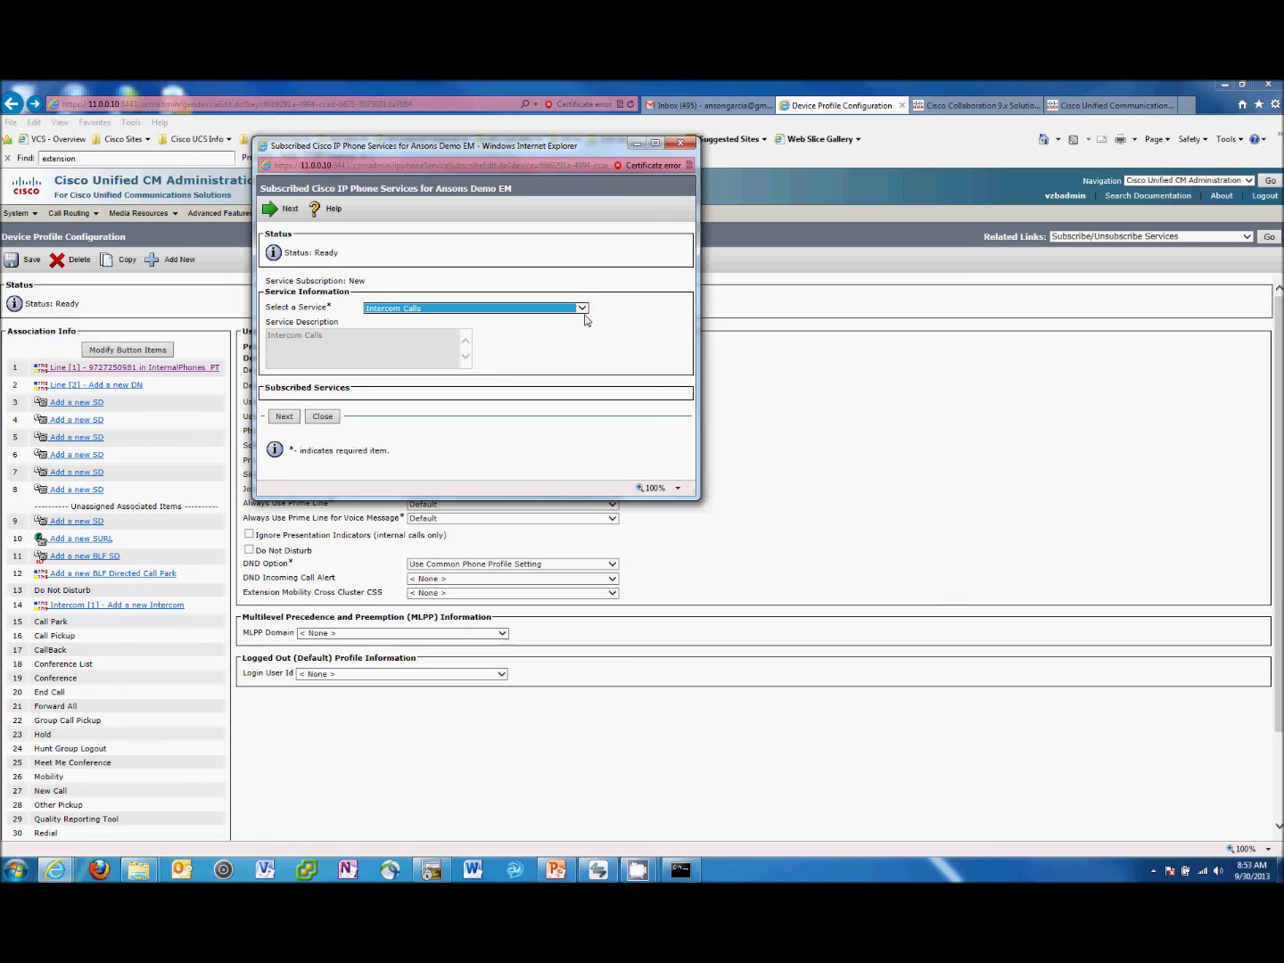
click(487, 312)
click(432, 299)
click(283, 416)
click(294, 377)
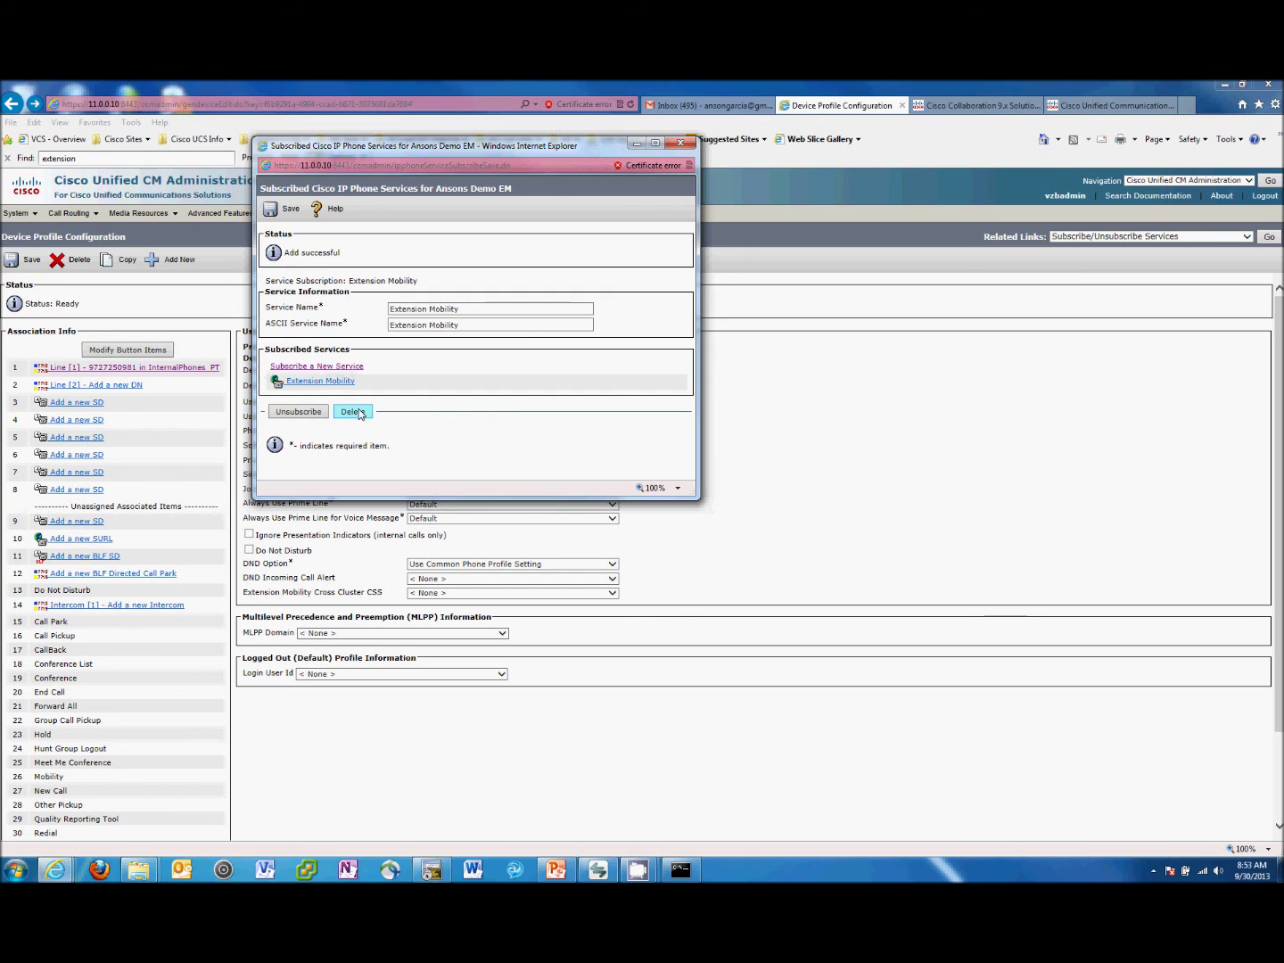
click(270, 209)
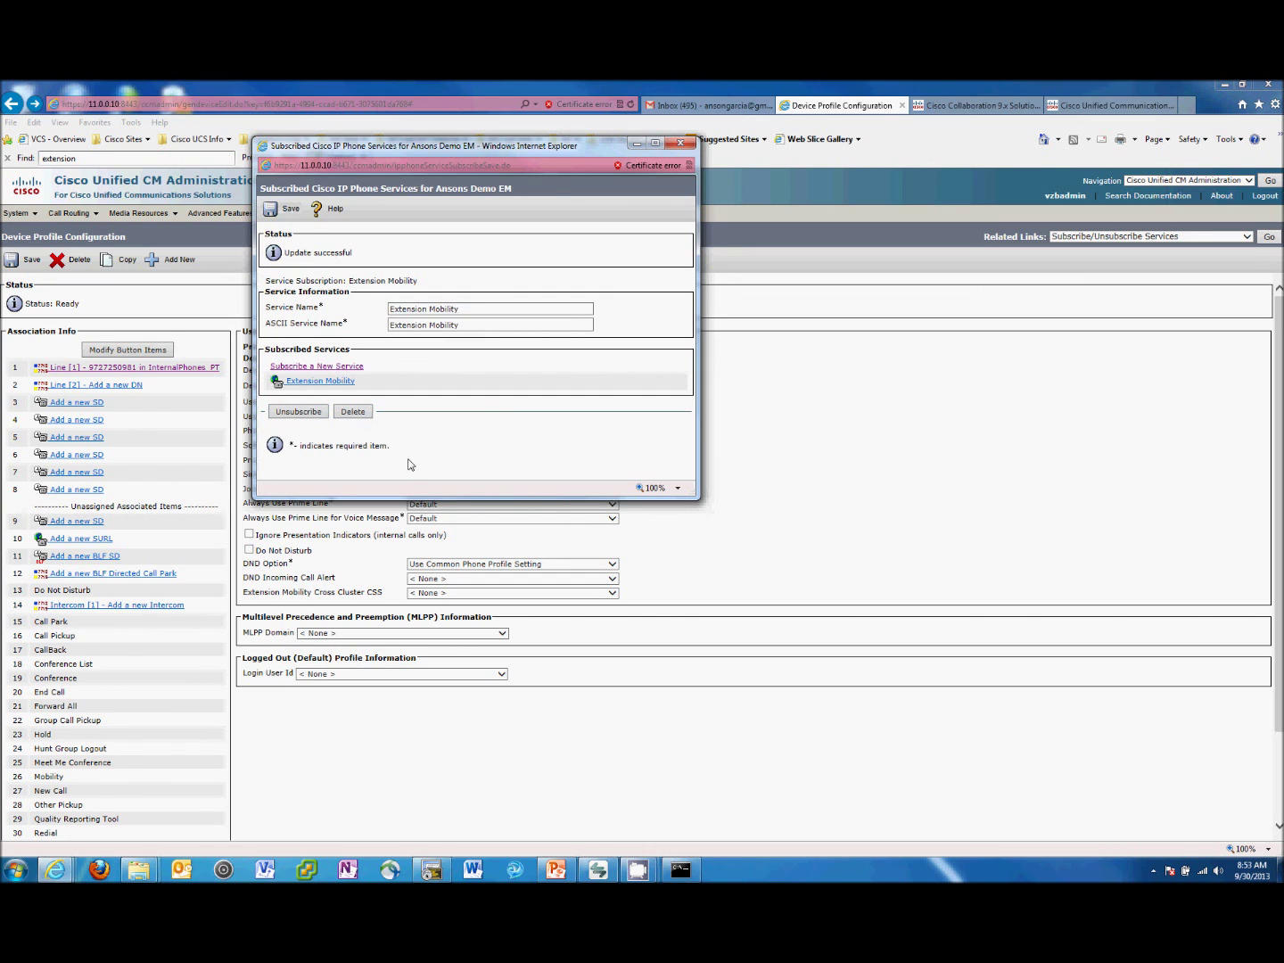
click(681, 141)
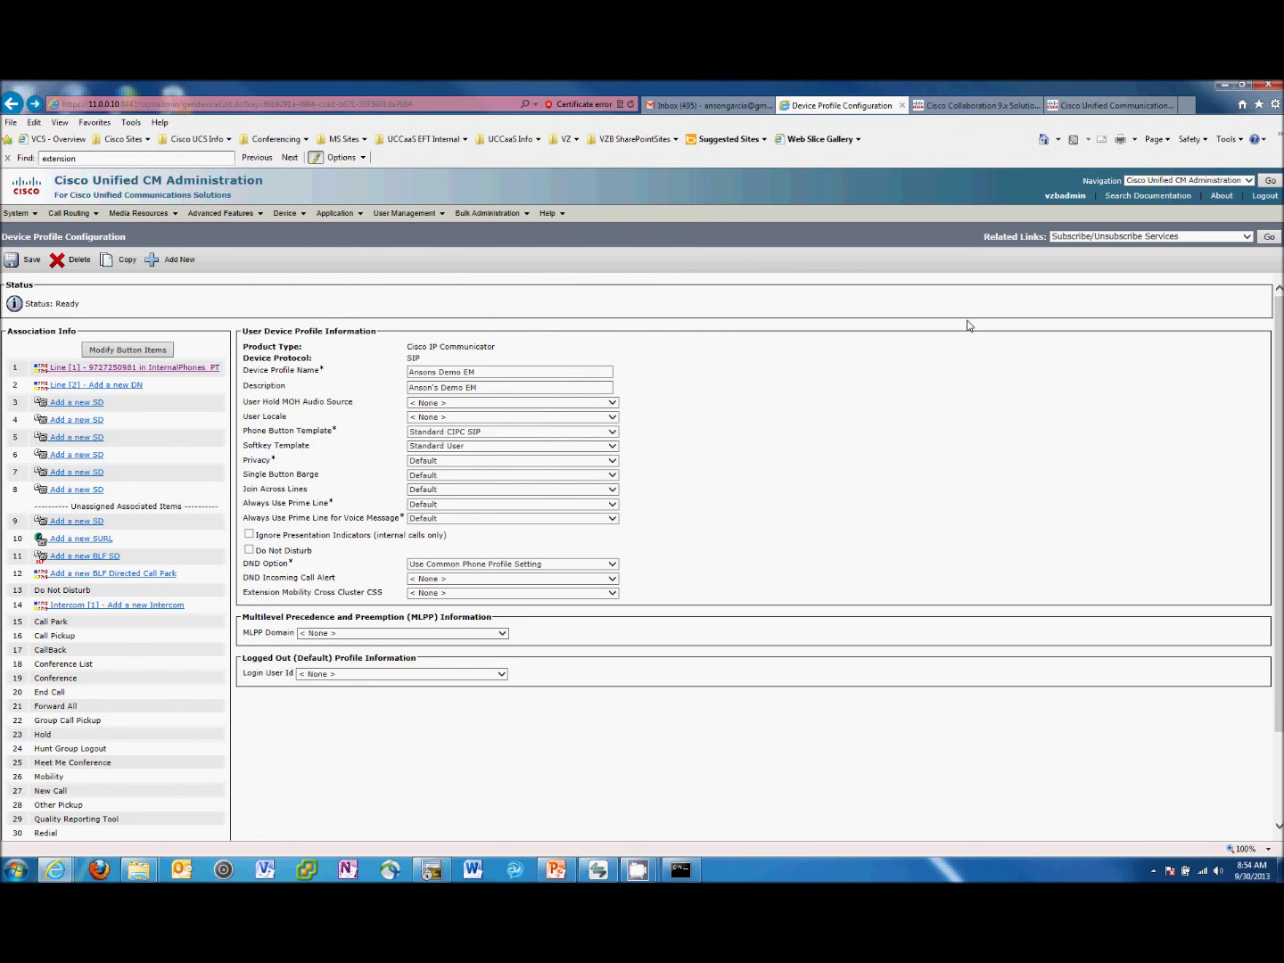
click(1268, 238)
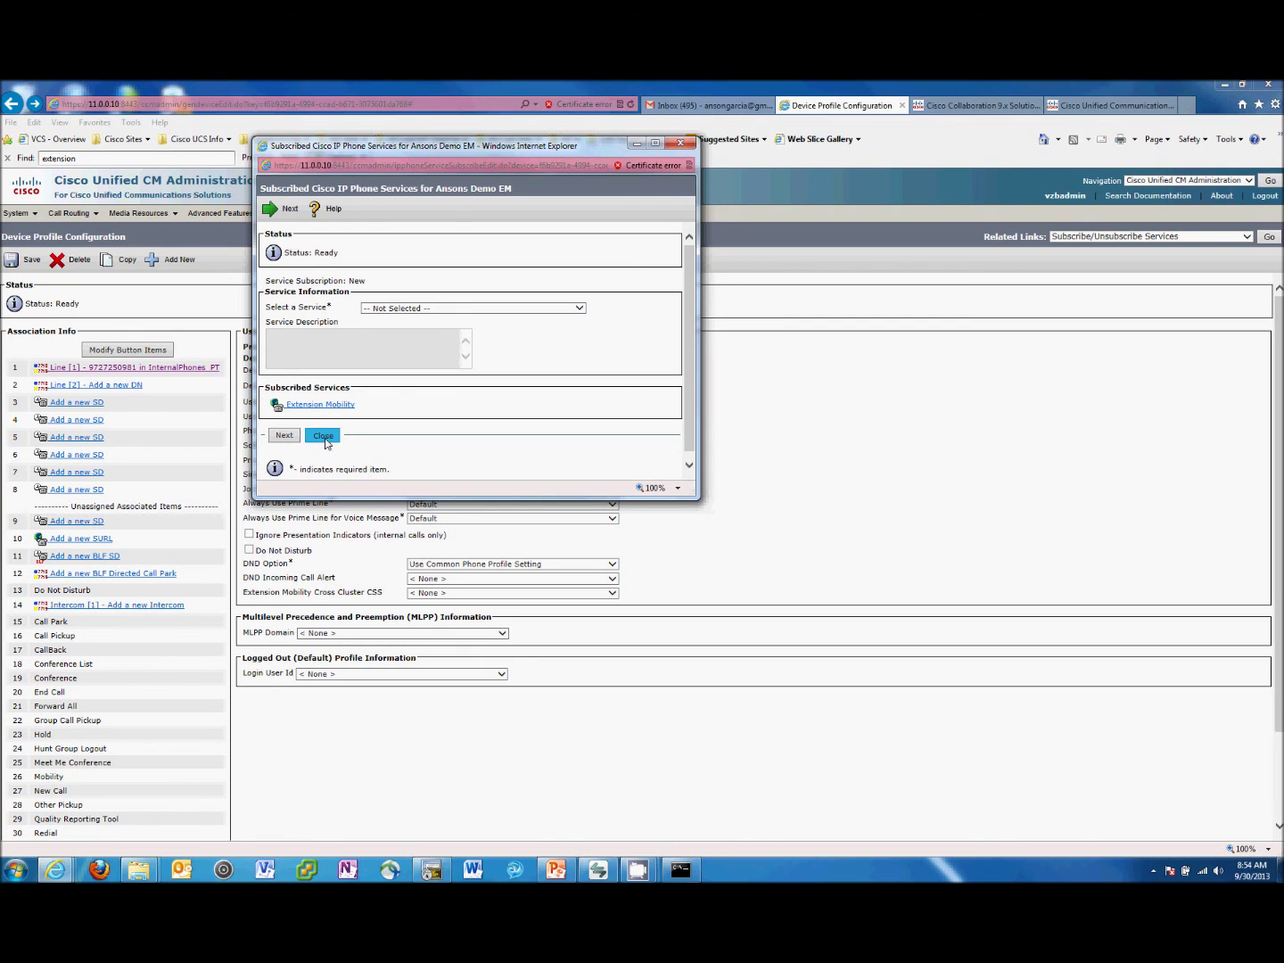
click(323, 436)
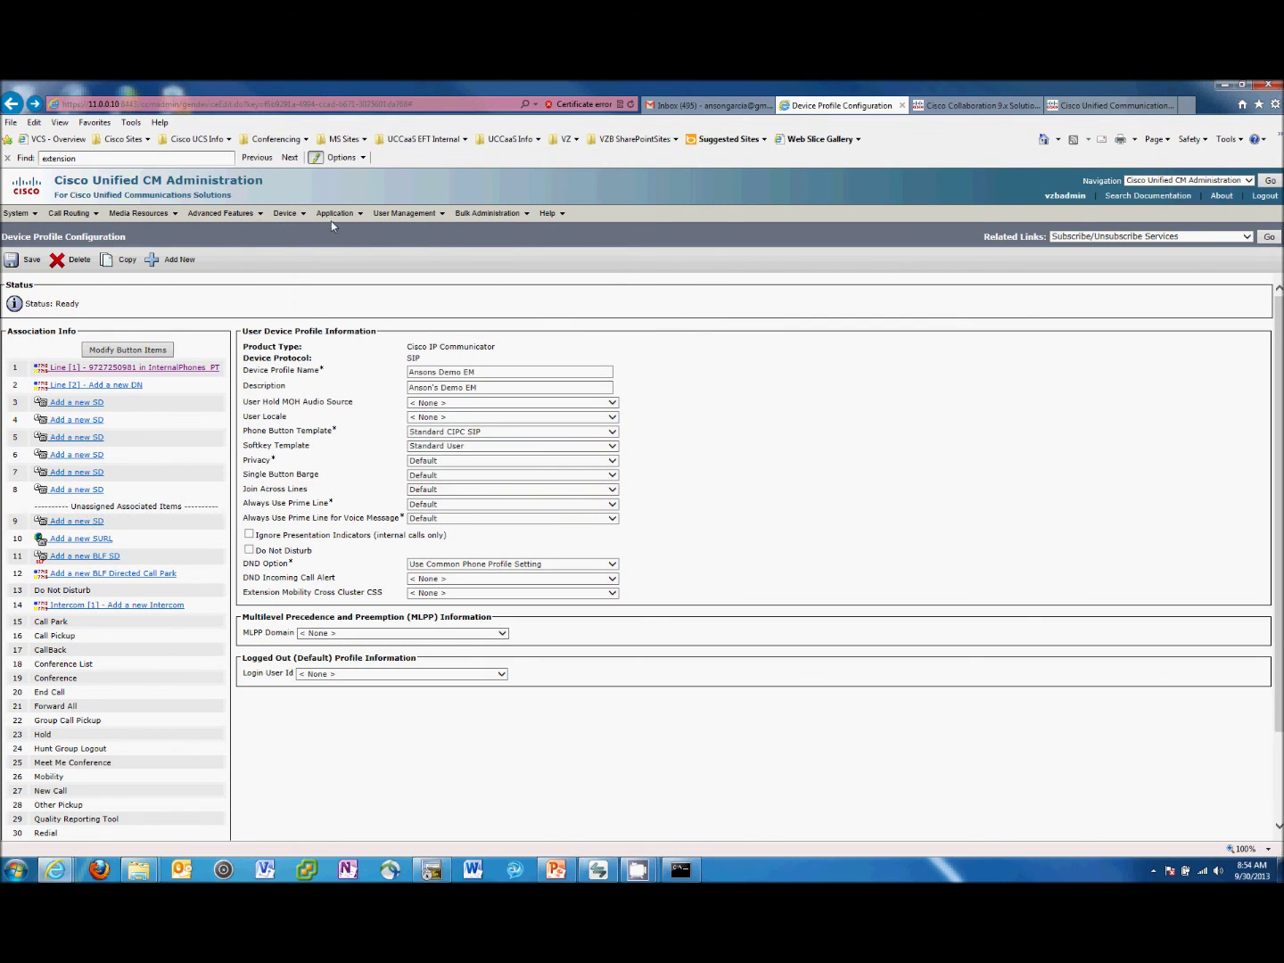
Step: List the phones, check the IP Communicator softphone's extension, and open the configuration of the CIPC 5555 phone
mouse_move(285, 213)
click(307, 281)
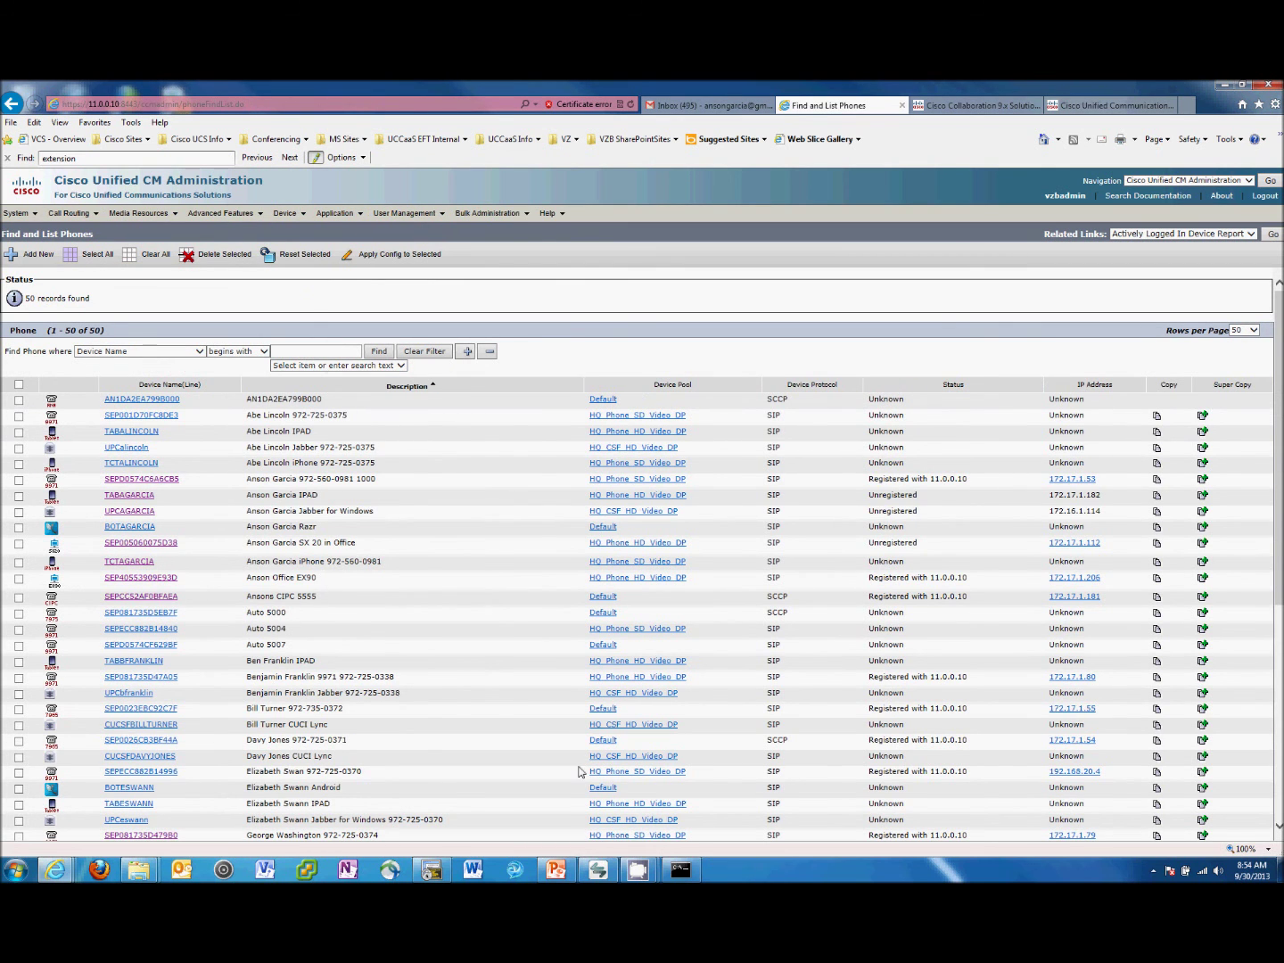
click(629, 867)
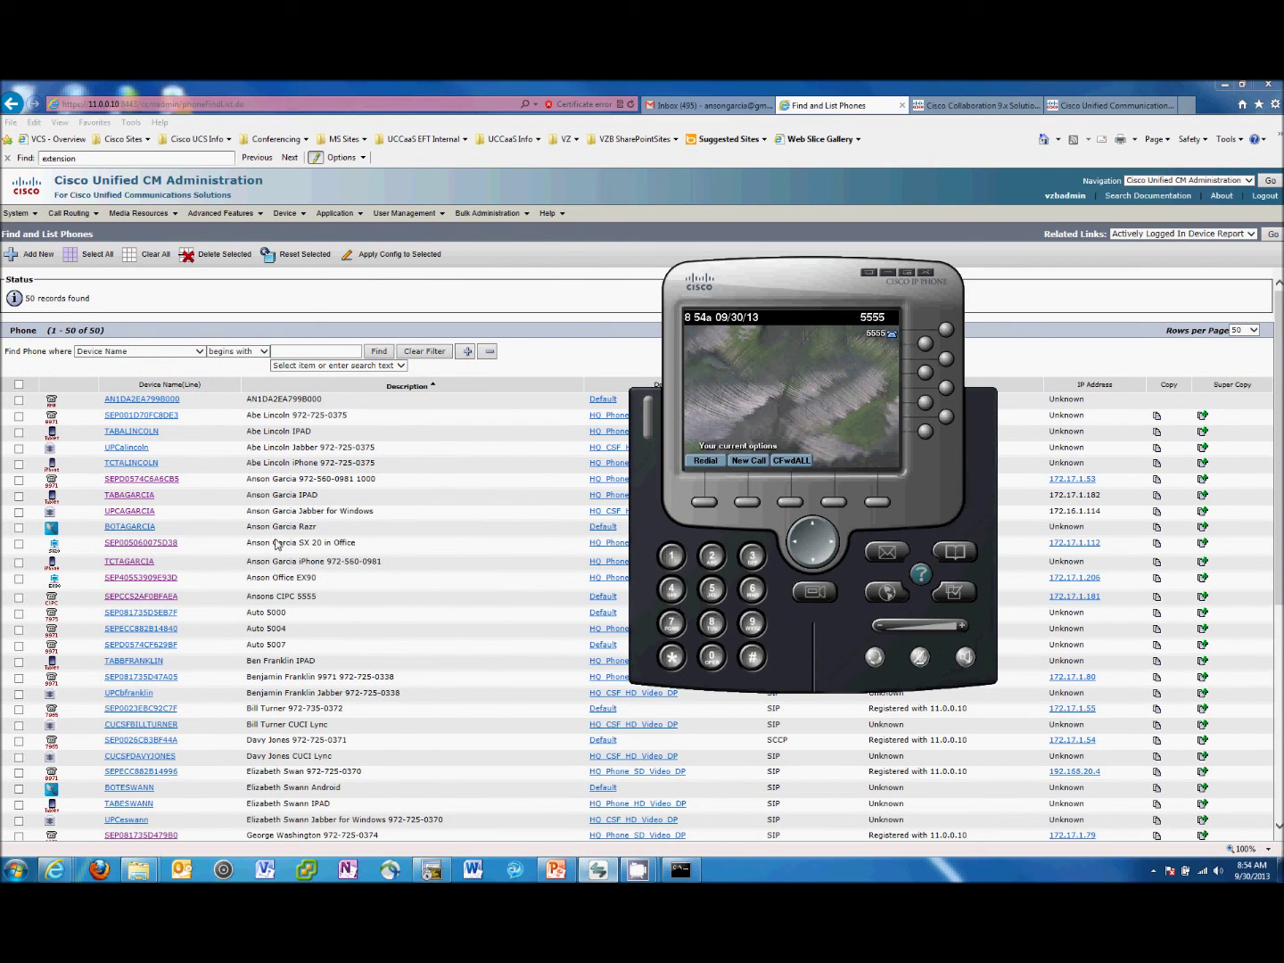
click(157, 598)
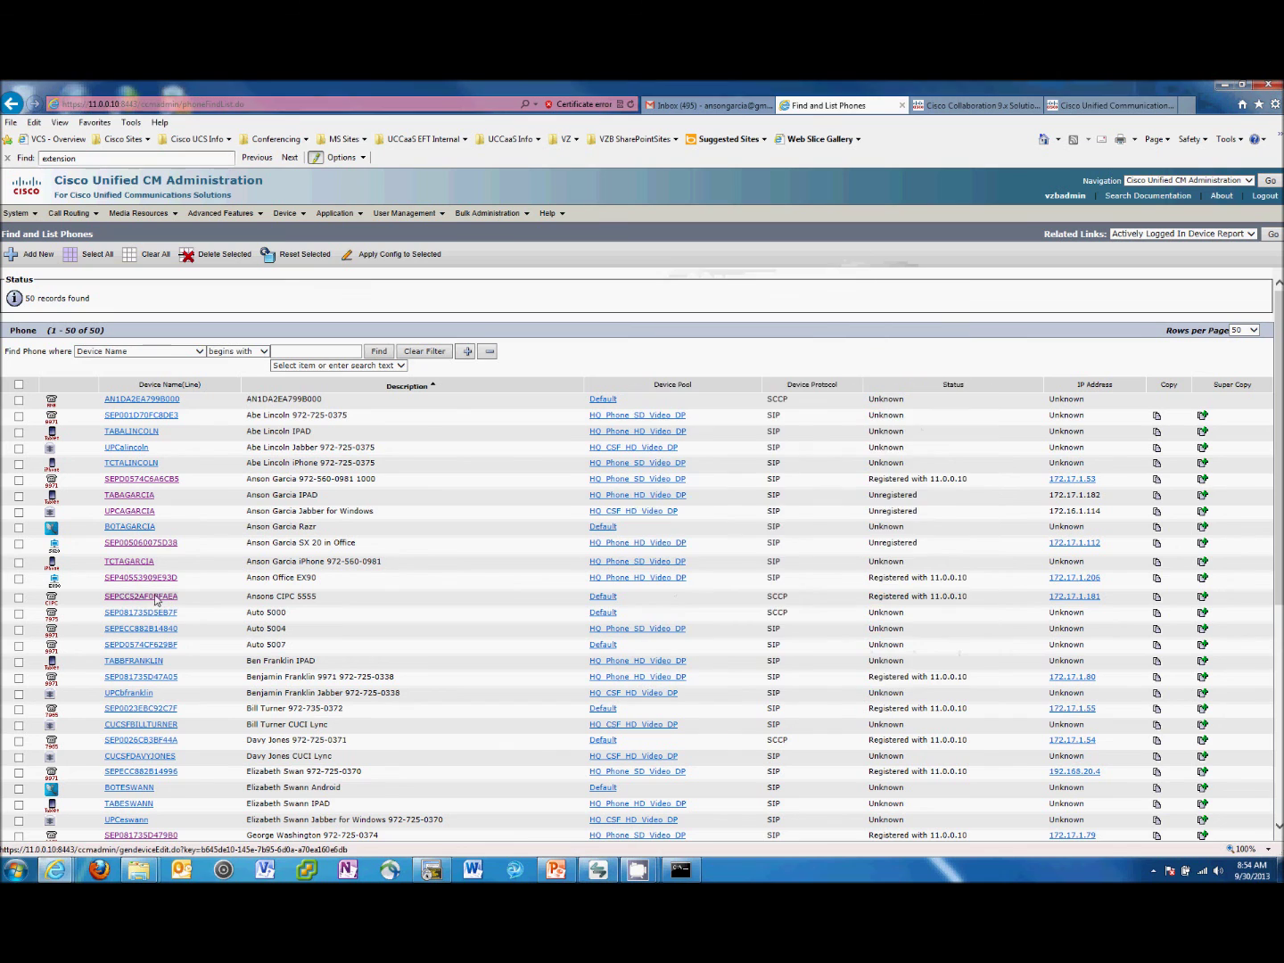
click(157, 598)
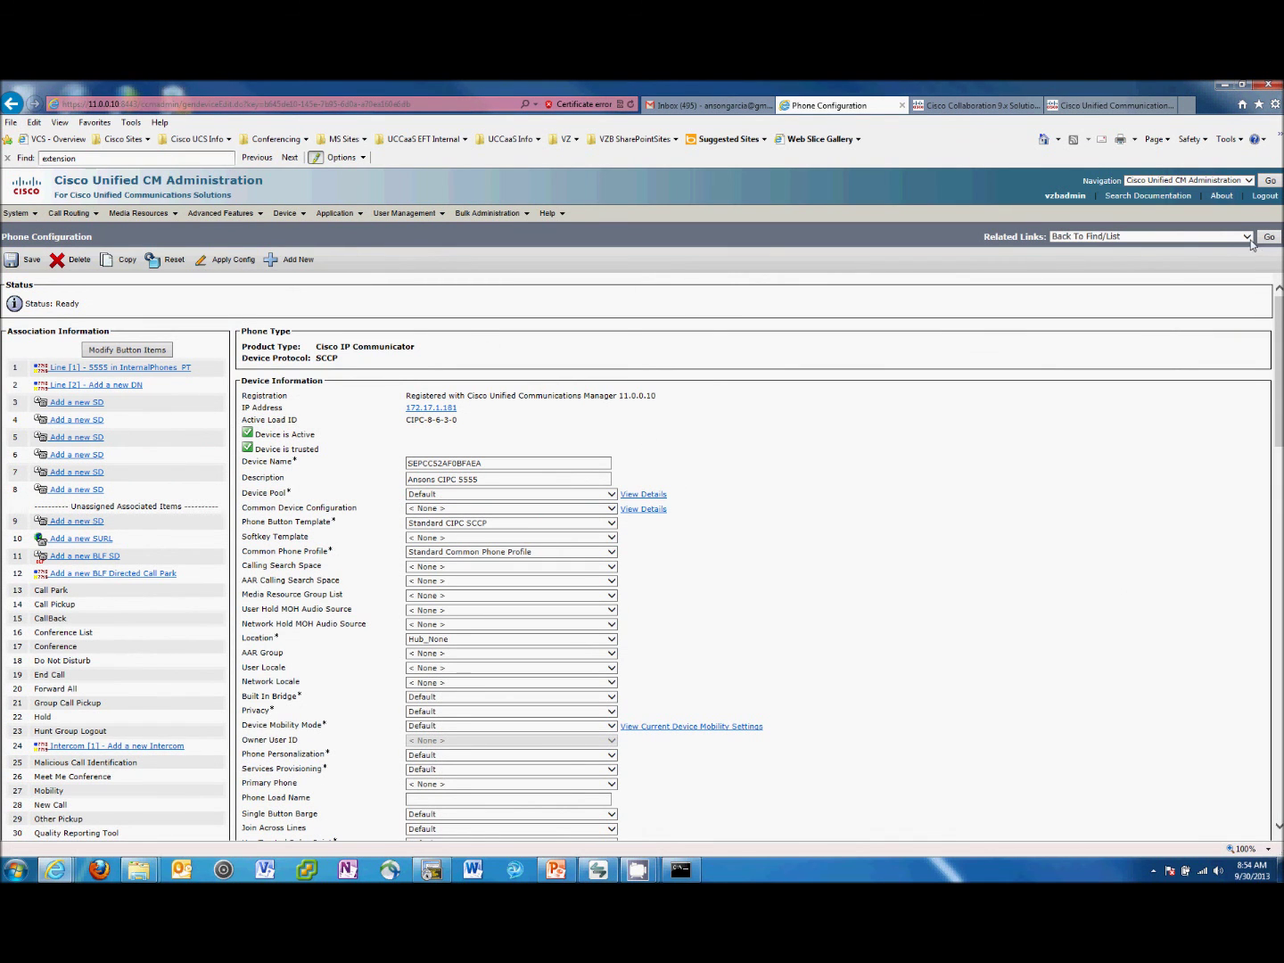
Step: Check the CIPC 5555 phone's subscribed services through Subscribe/Unsubscribe Services, and close the services window
click(1247, 237)
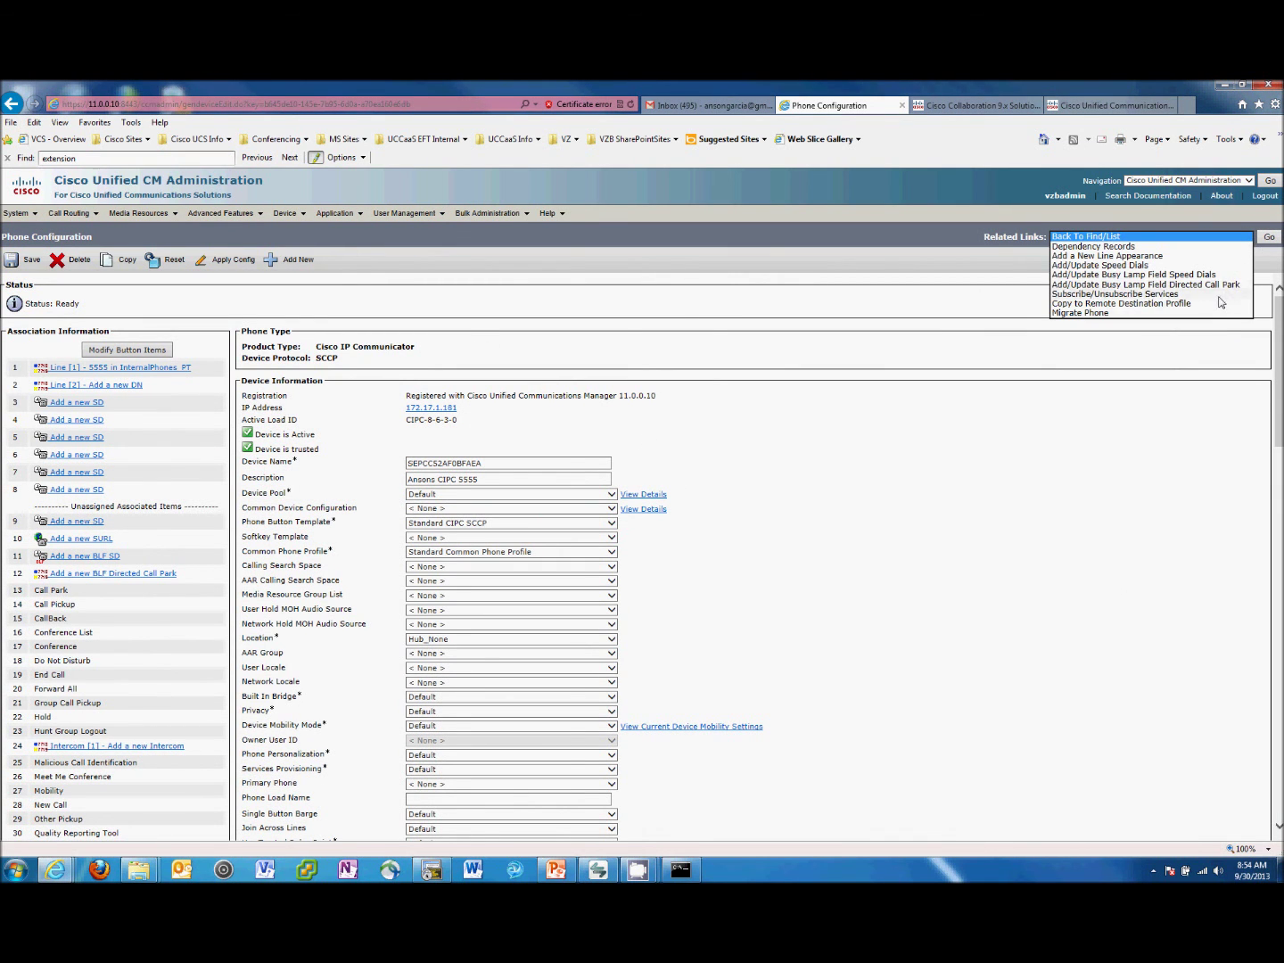
click(1221, 293)
click(1268, 237)
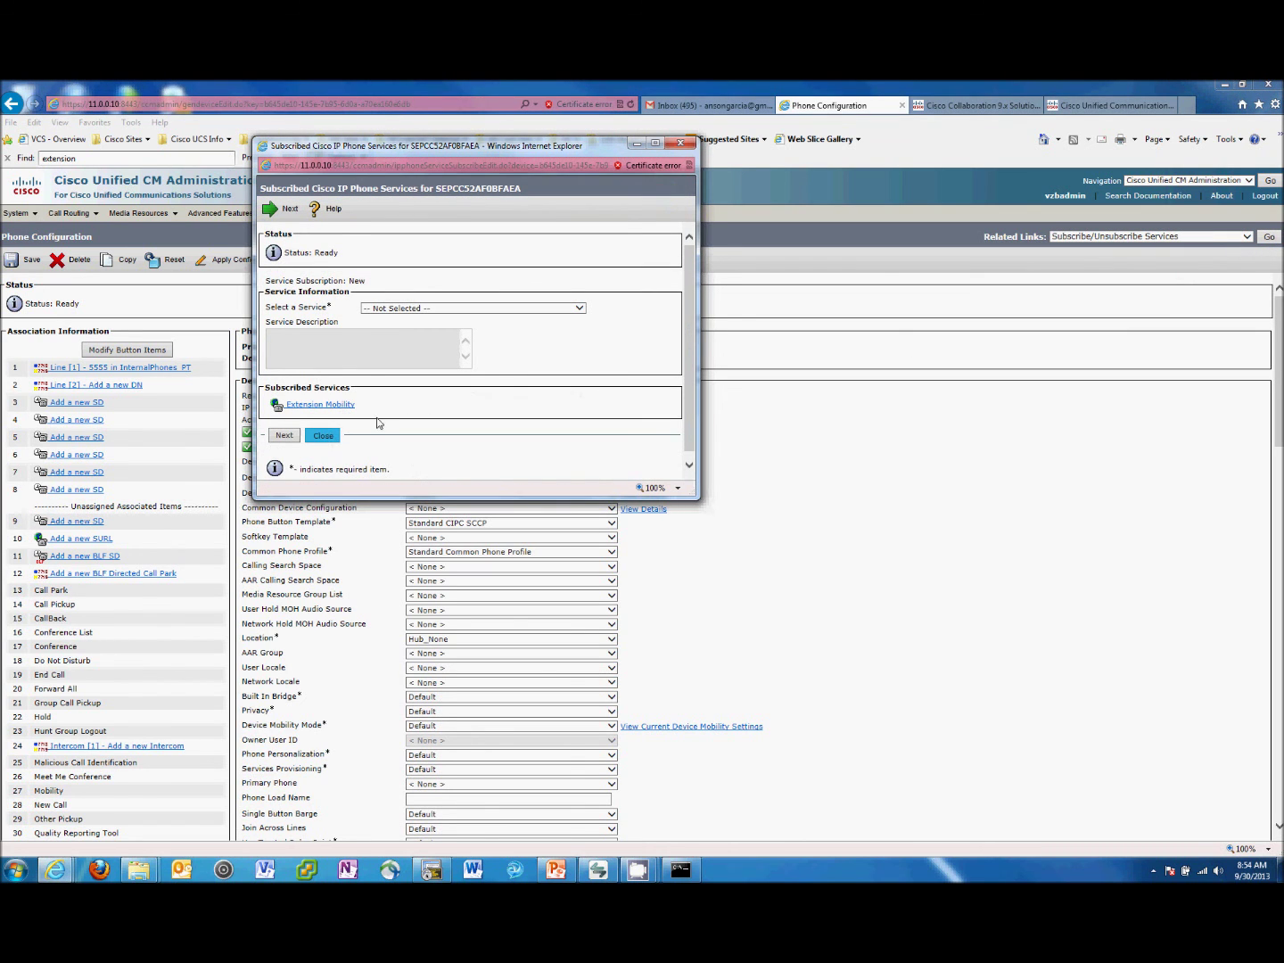
click(324, 436)
Step: Open the demo EM device profile and check its subscribed IP phone services
mouse_move(285, 214)
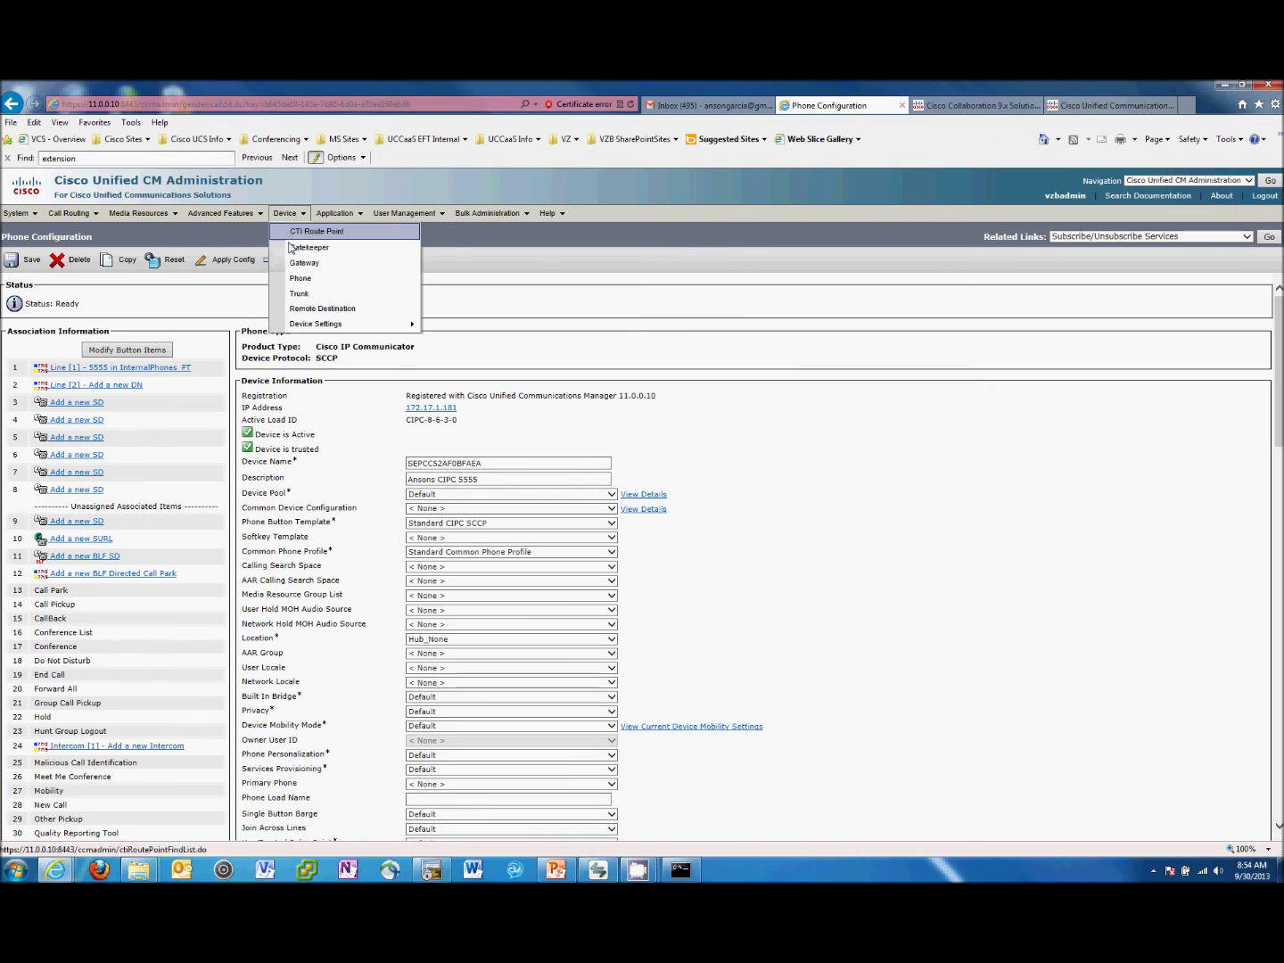
mouse_move(392, 324)
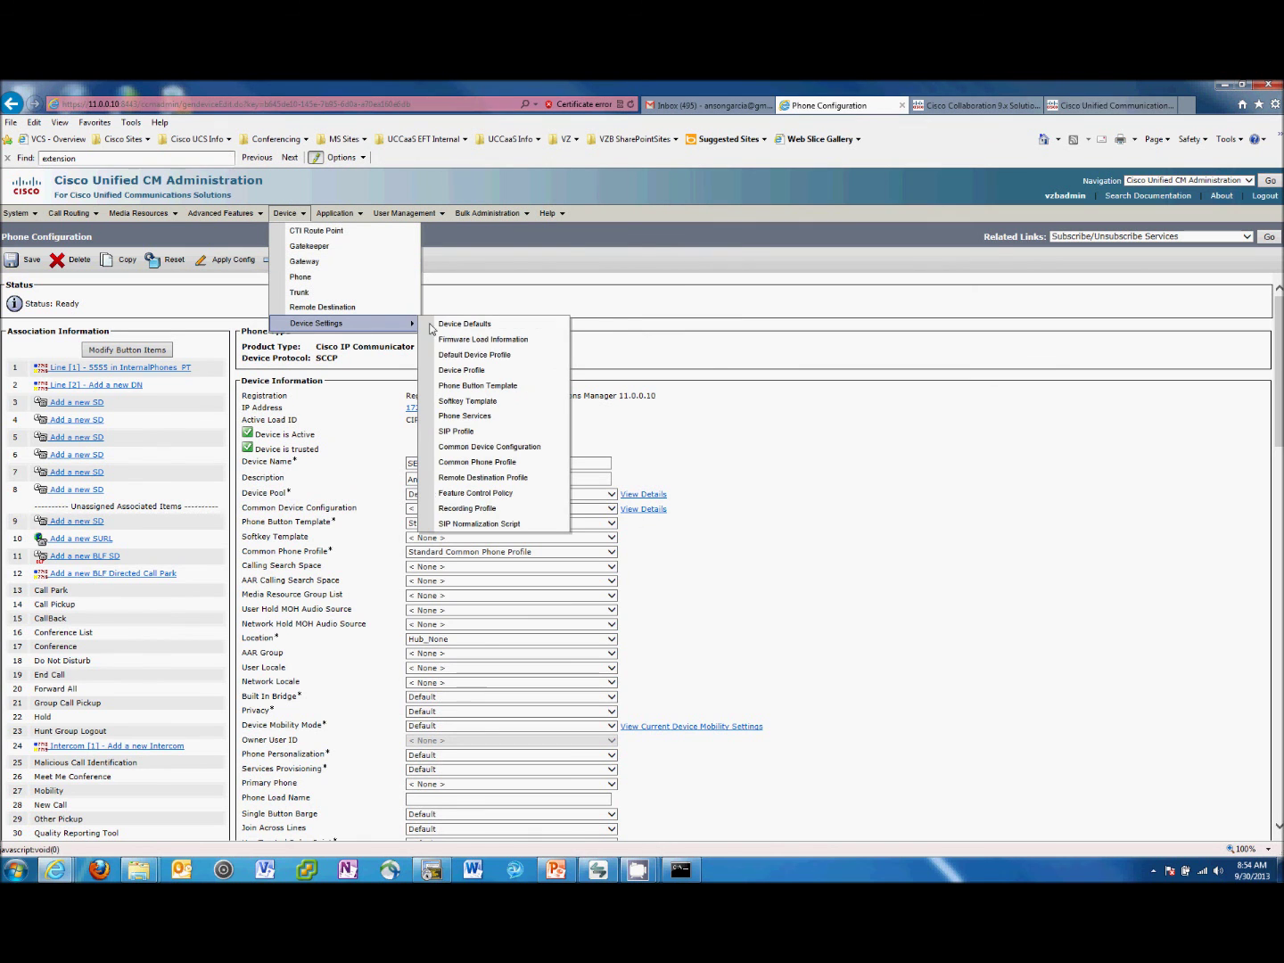
click(486, 372)
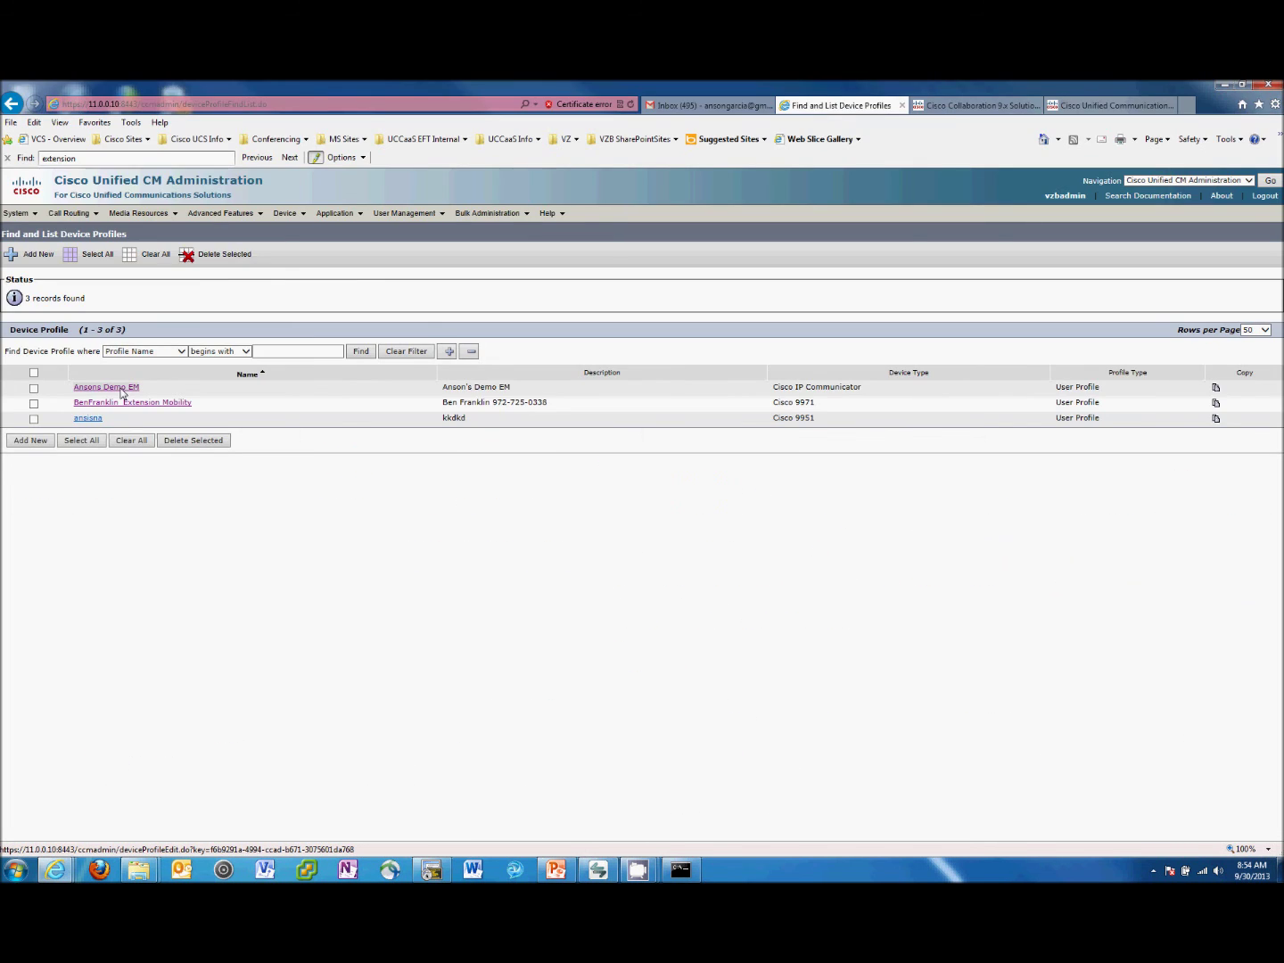
click(122, 392)
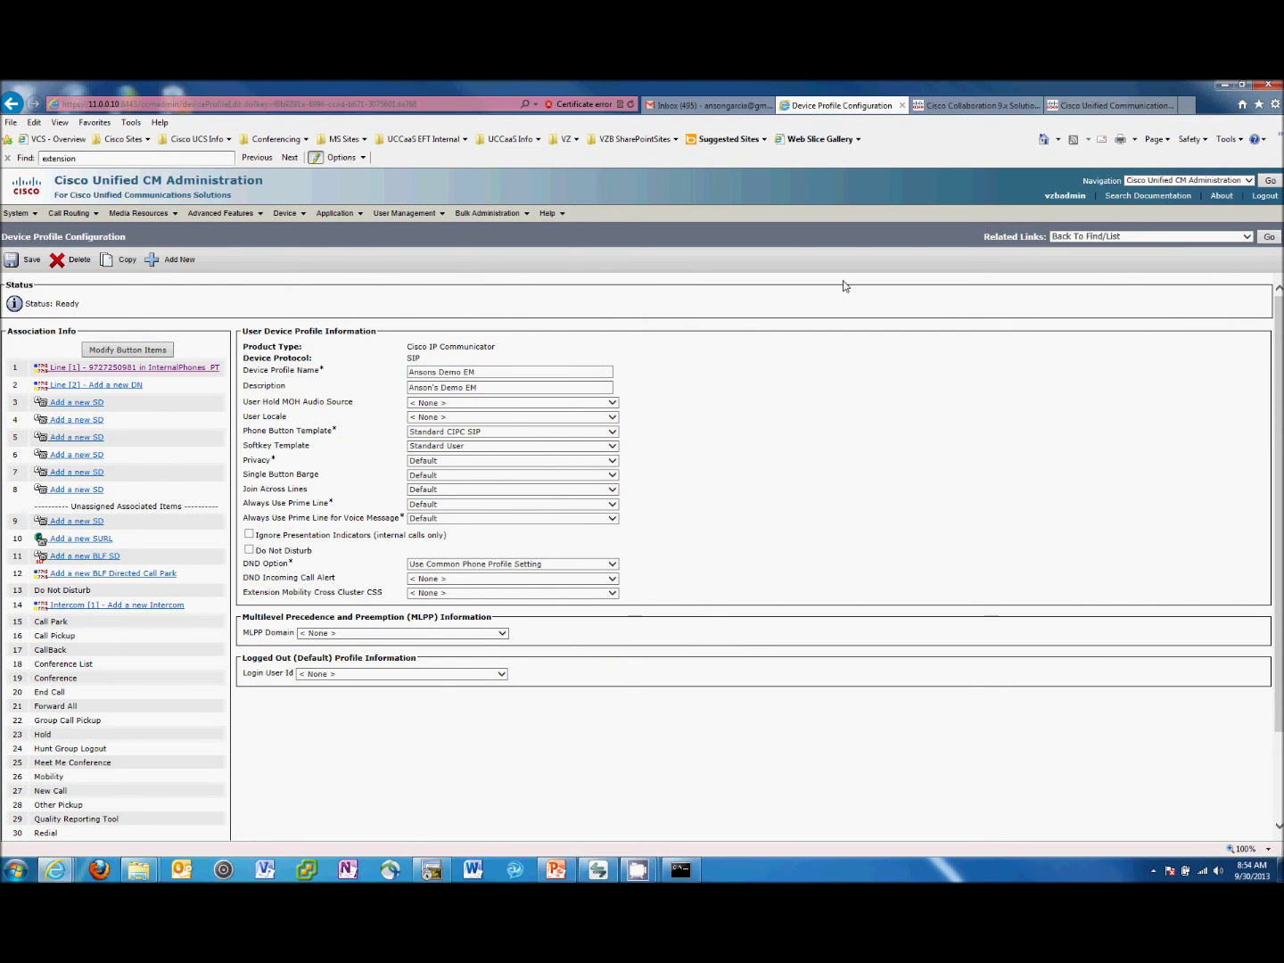
click(1247, 238)
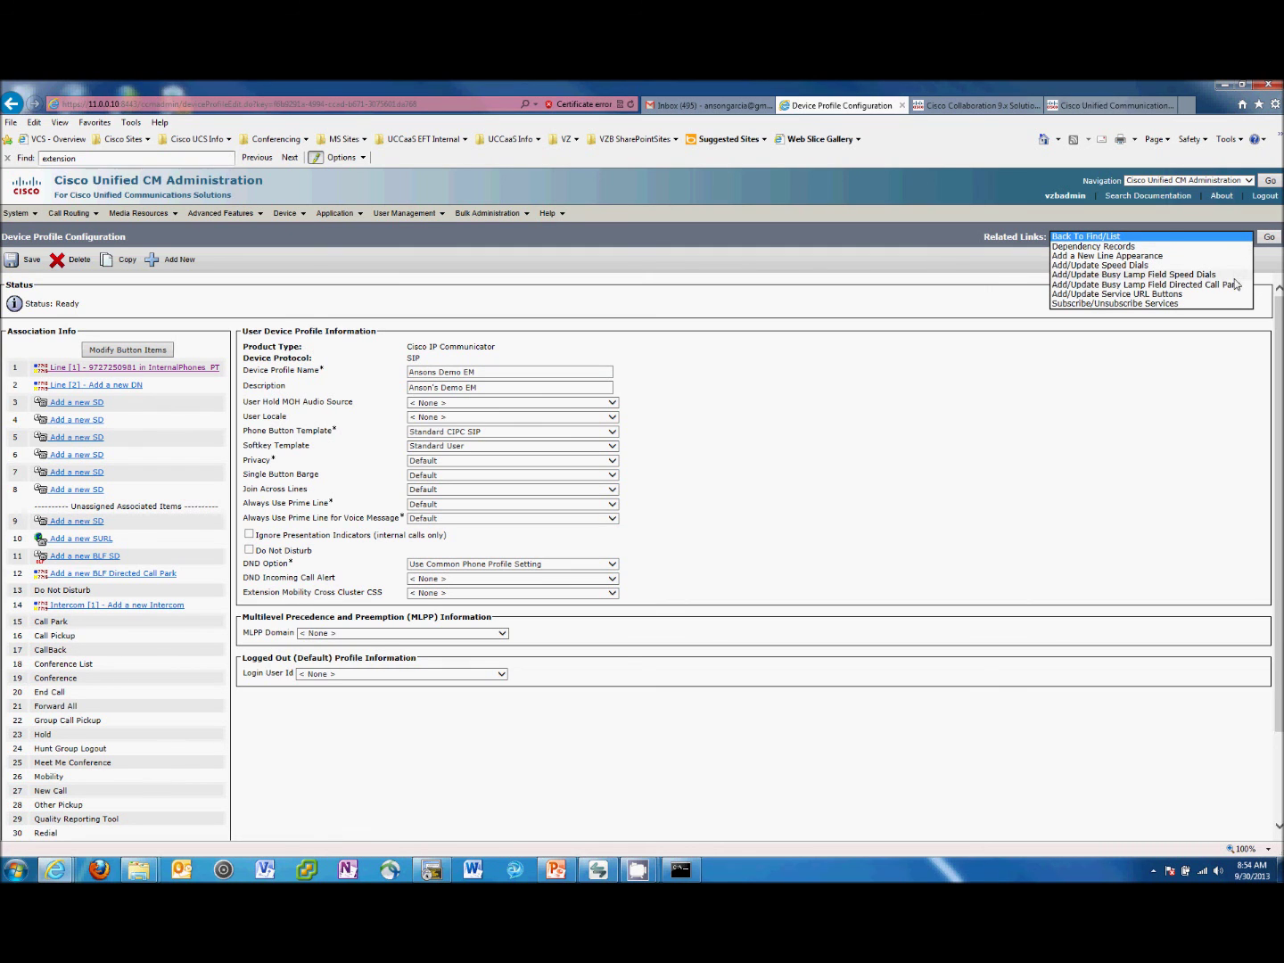
click(1213, 304)
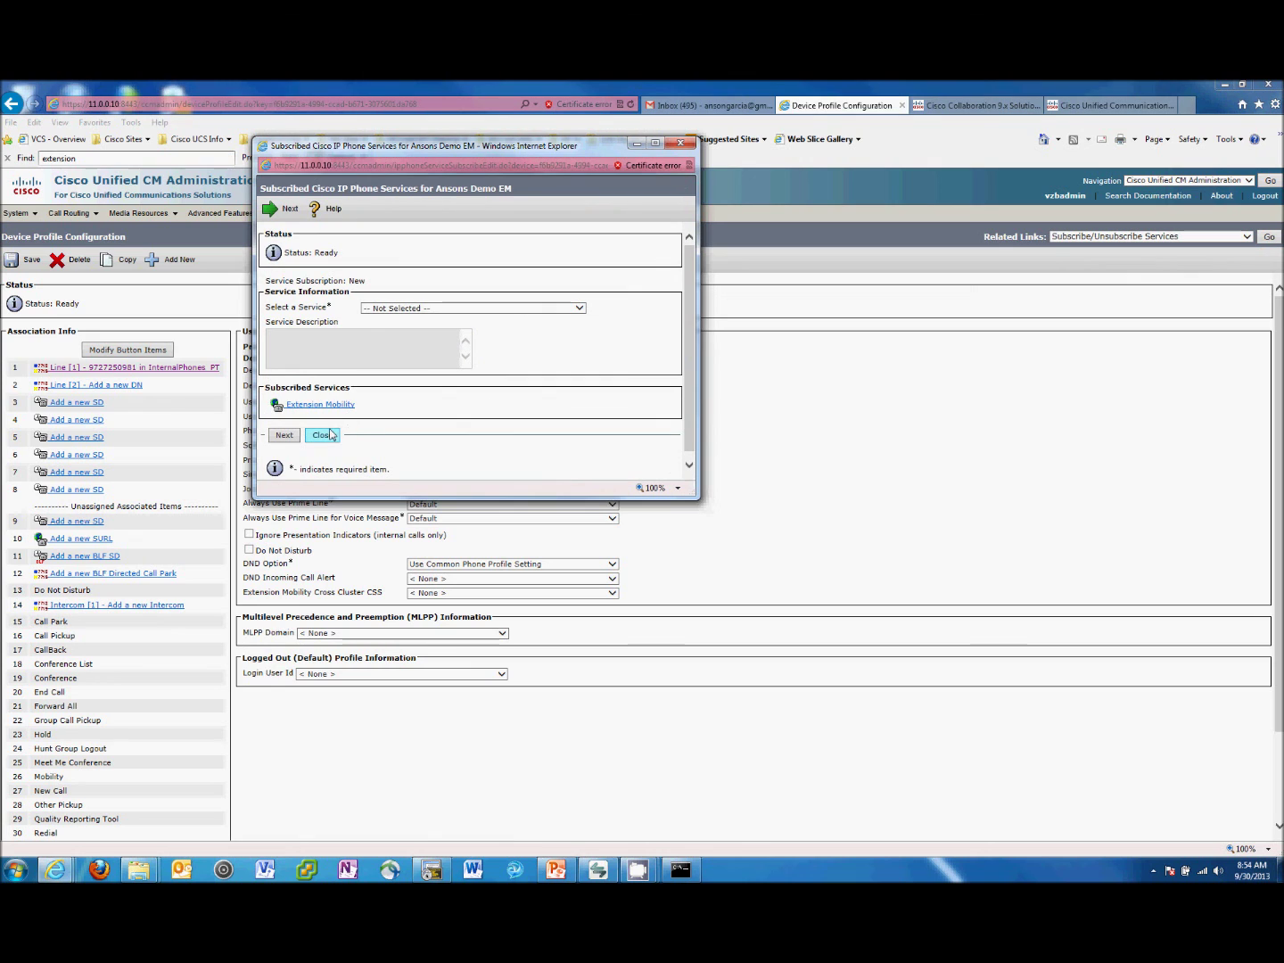
click(323, 436)
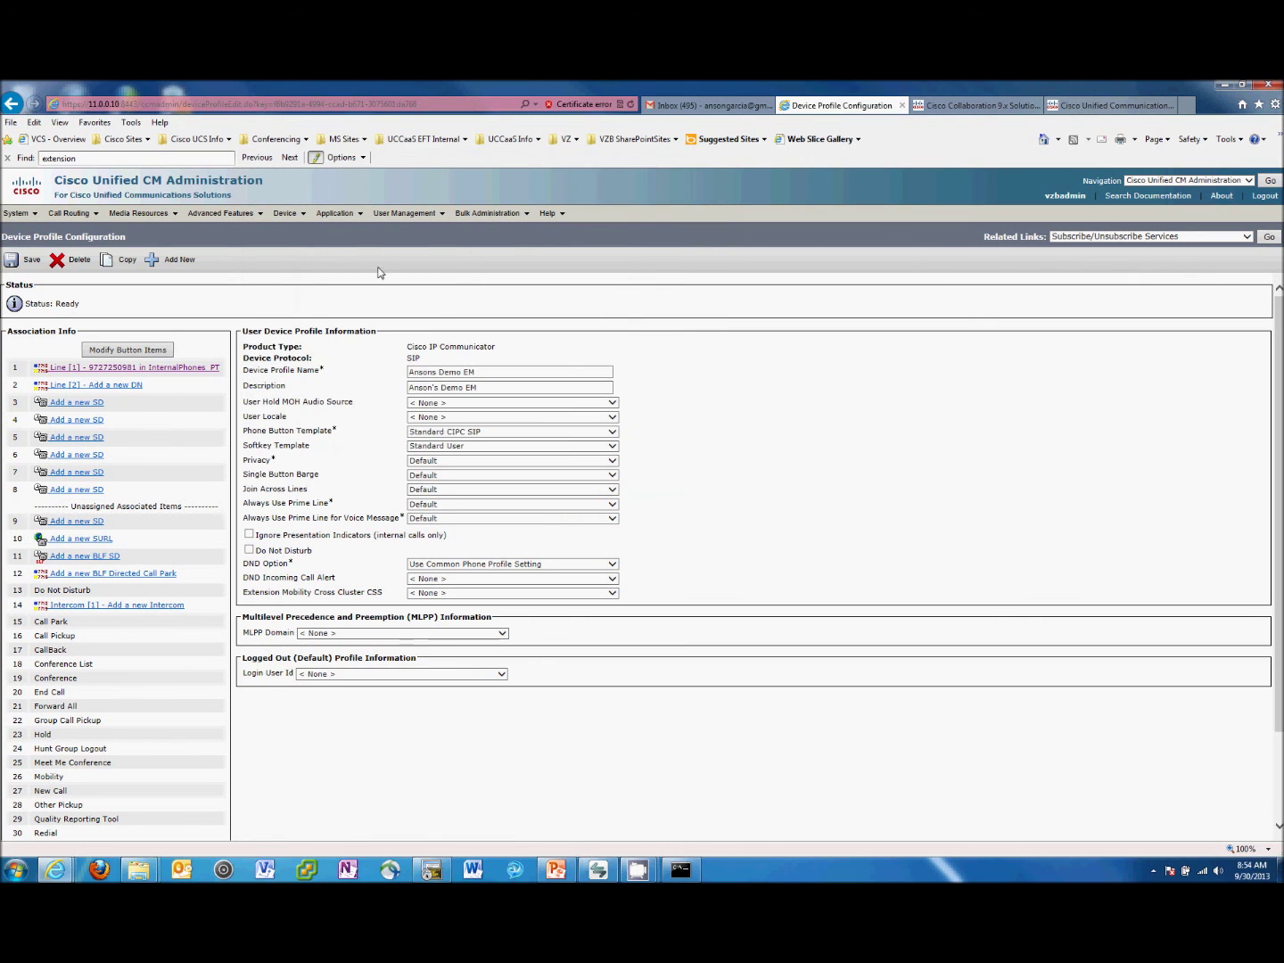
click(1269, 239)
click(323, 436)
Step: Open the Cisco 9971 Extension Mobility device profile and check its subscribed IP phone services
mouse_move(279, 223)
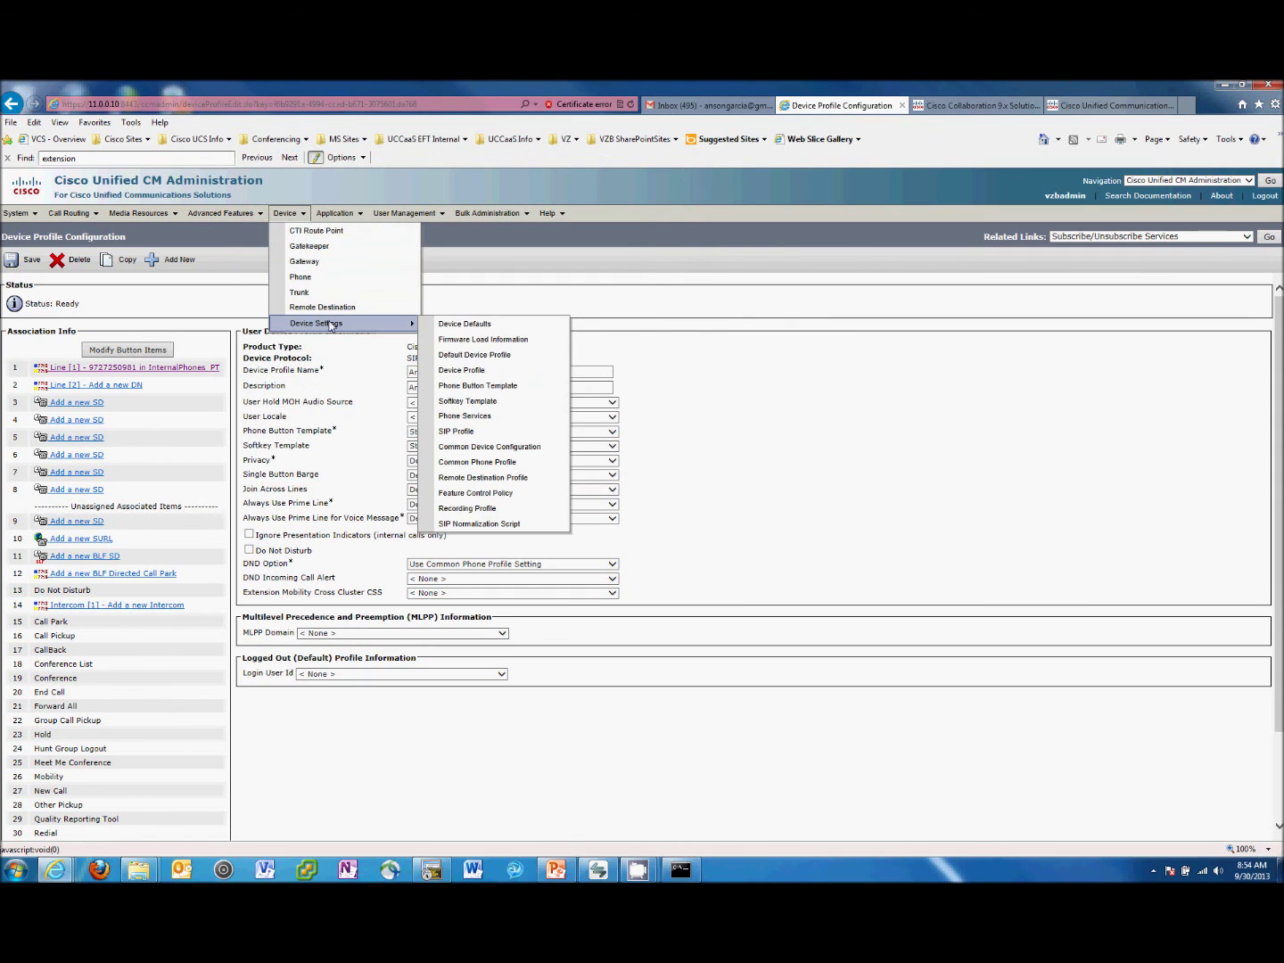
click(479, 374)
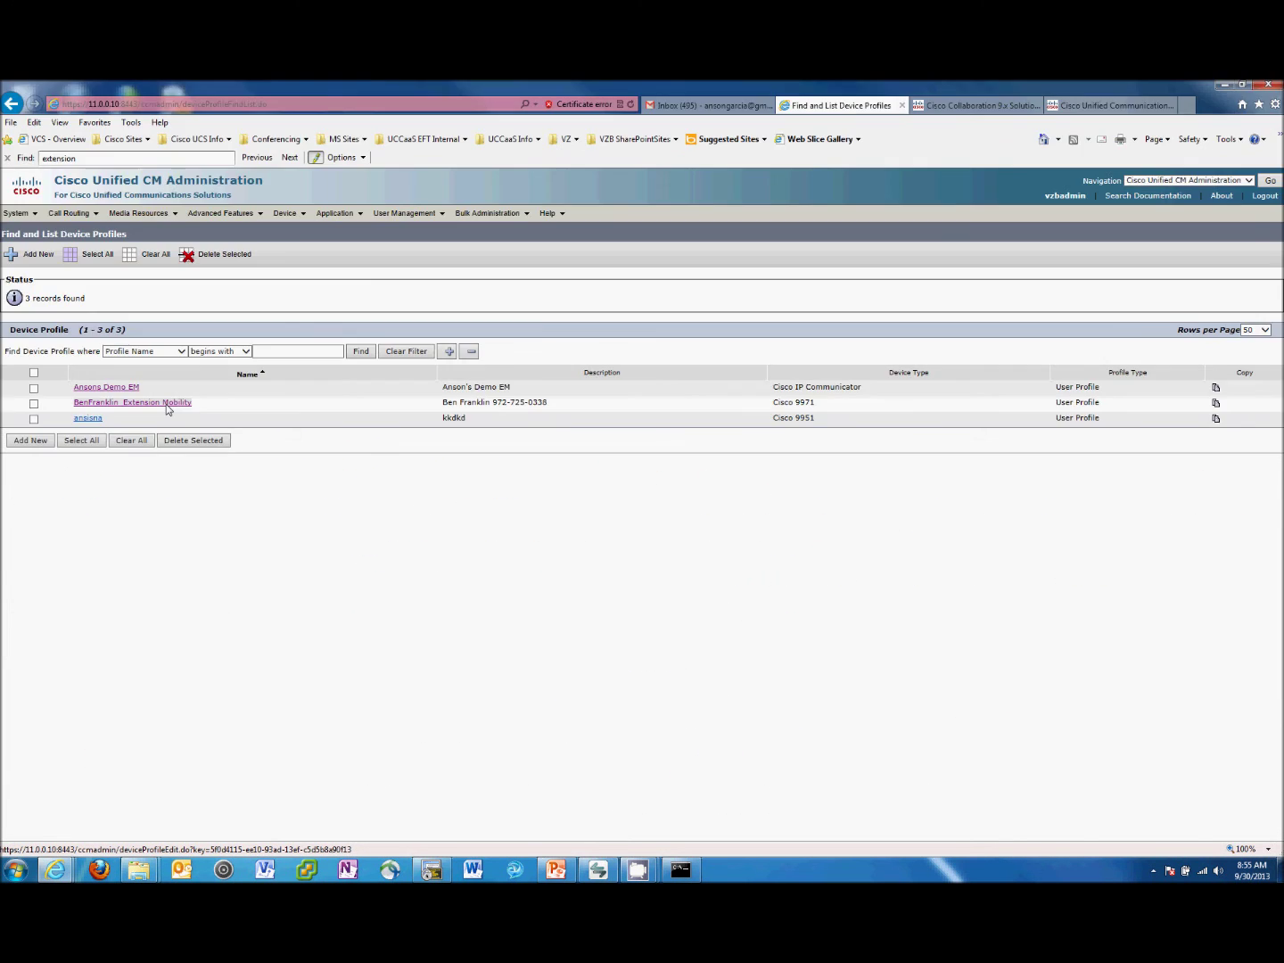
click(165, 404)
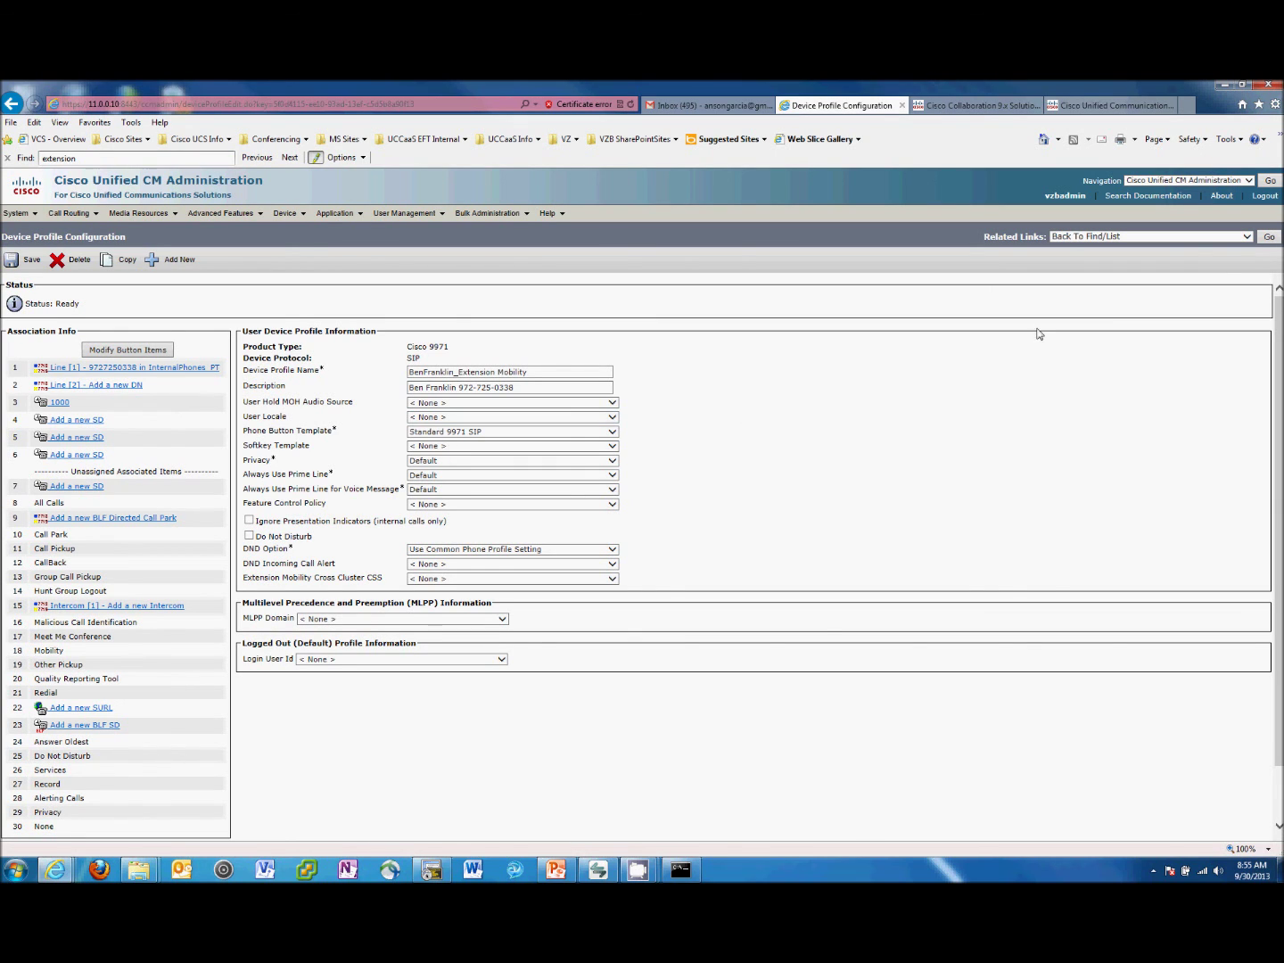
click(1246, 237)
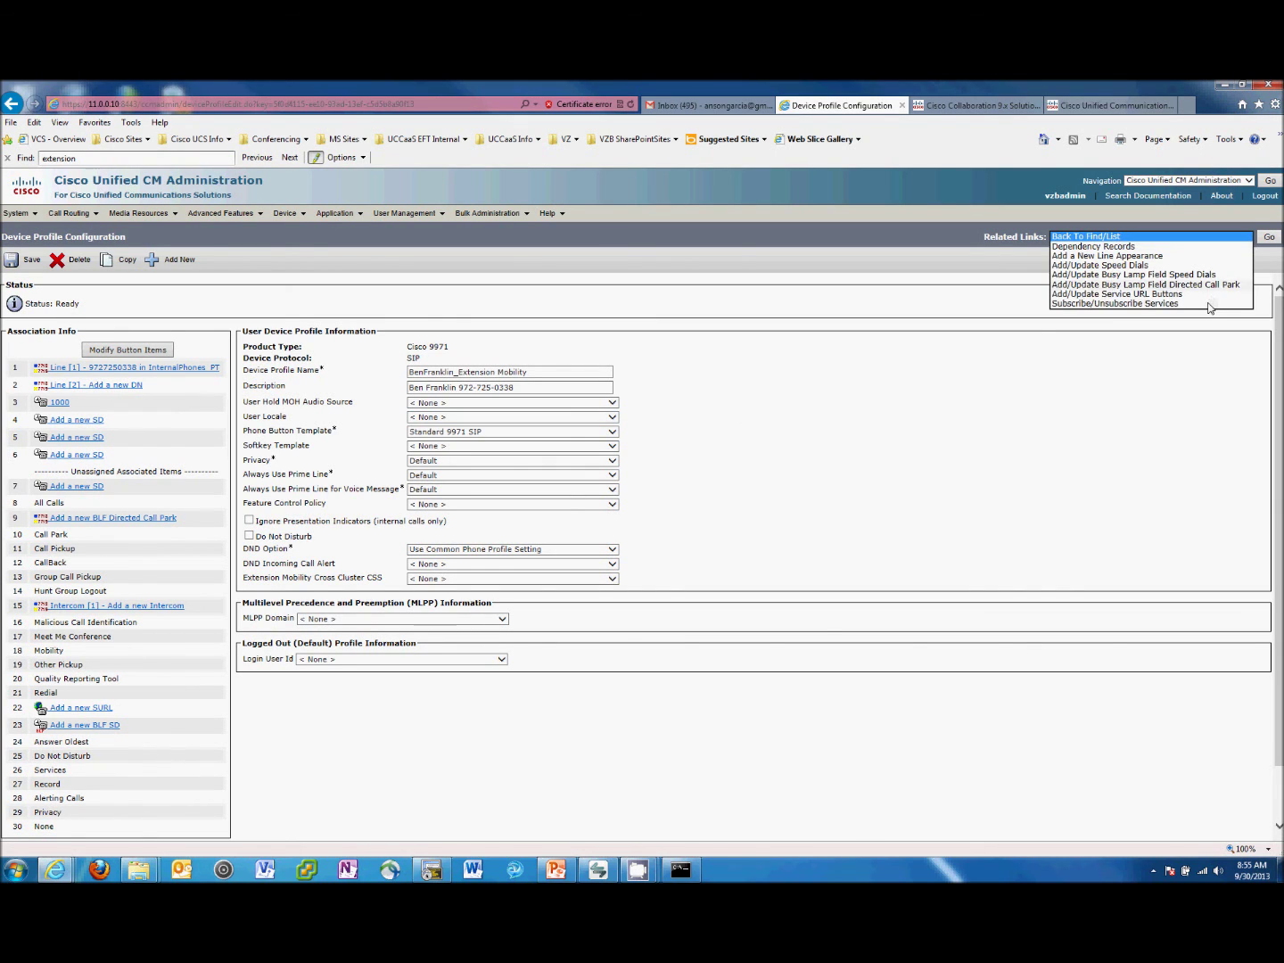
click(1211, 304)
click(1268, 236)
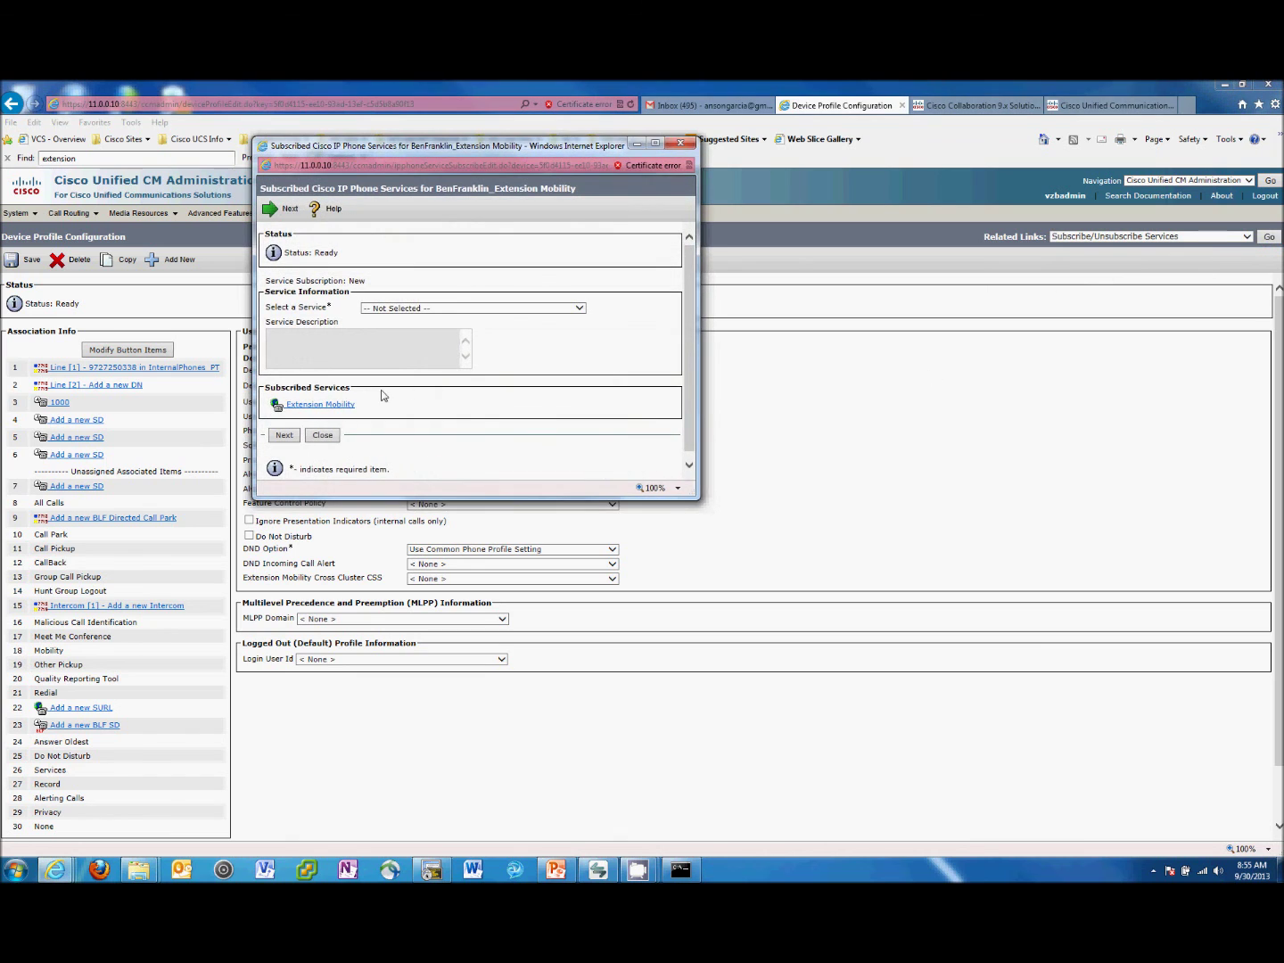
click(321, 436)
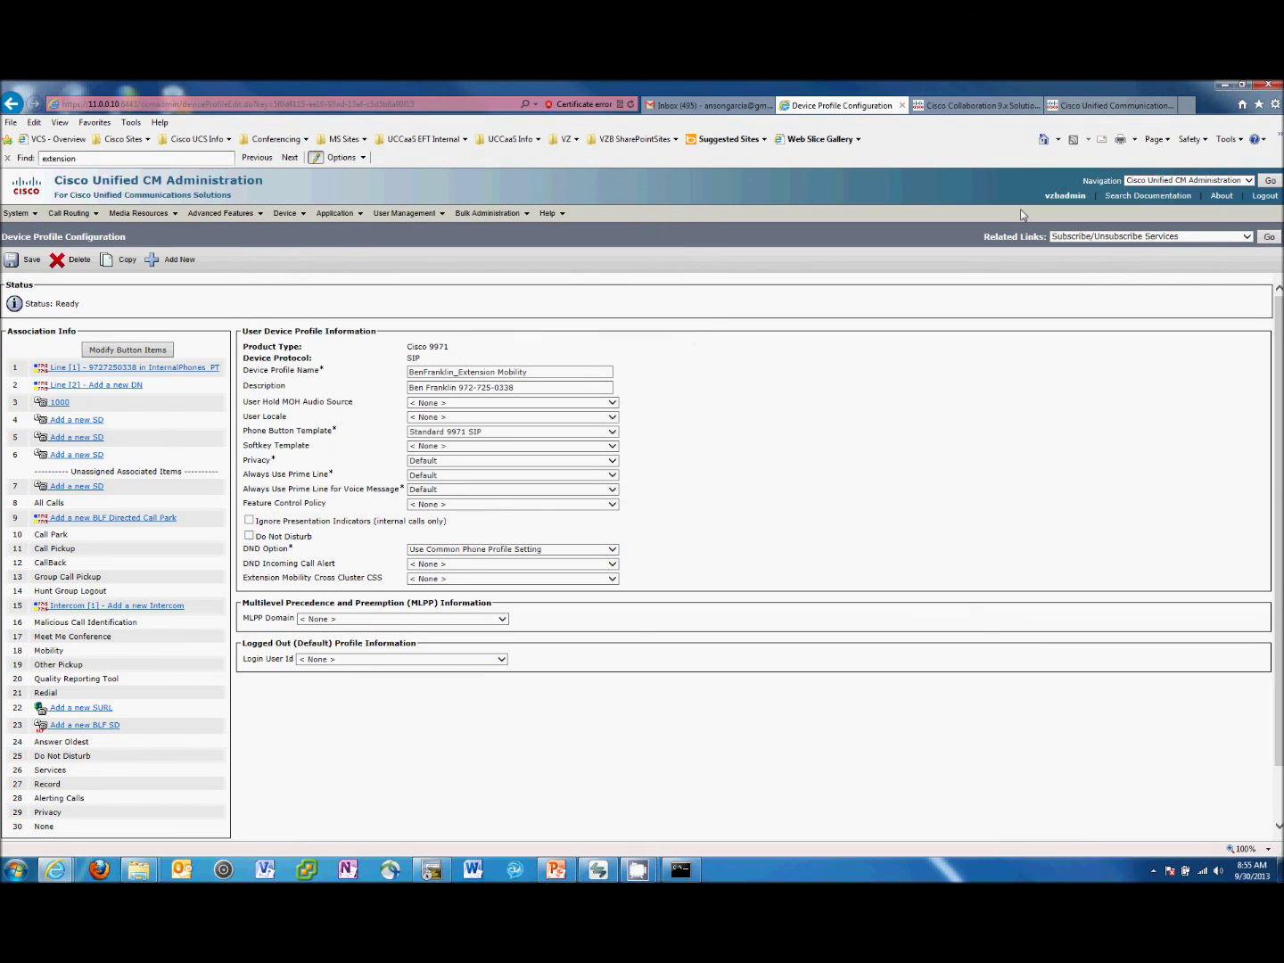
Step: Switch to PowerPoint, review the Extension Mobility Setup slide's step on Controlled Profiles, and return to the browser
click(1220, 87)
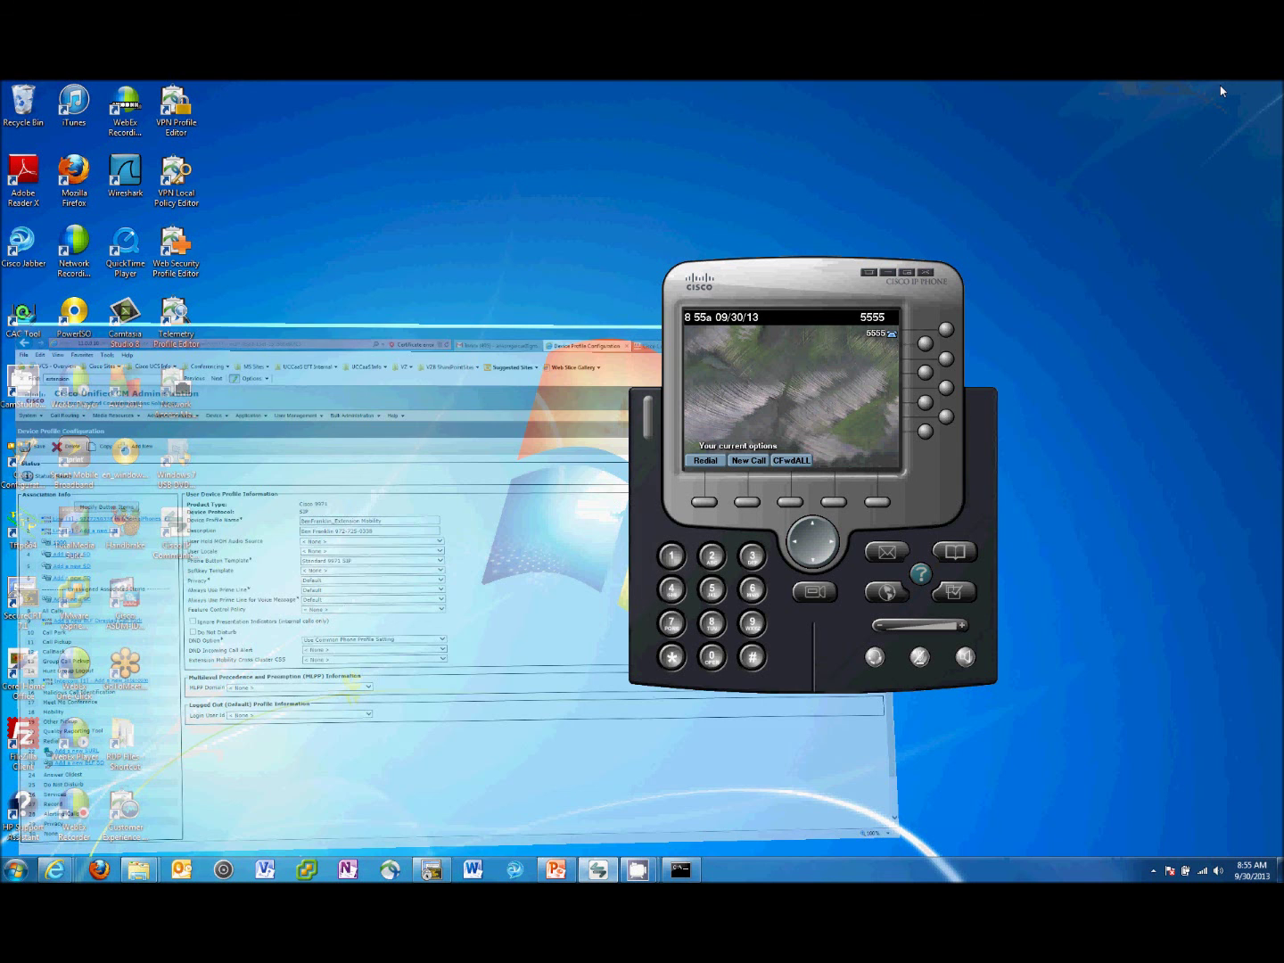
click(554, 869)
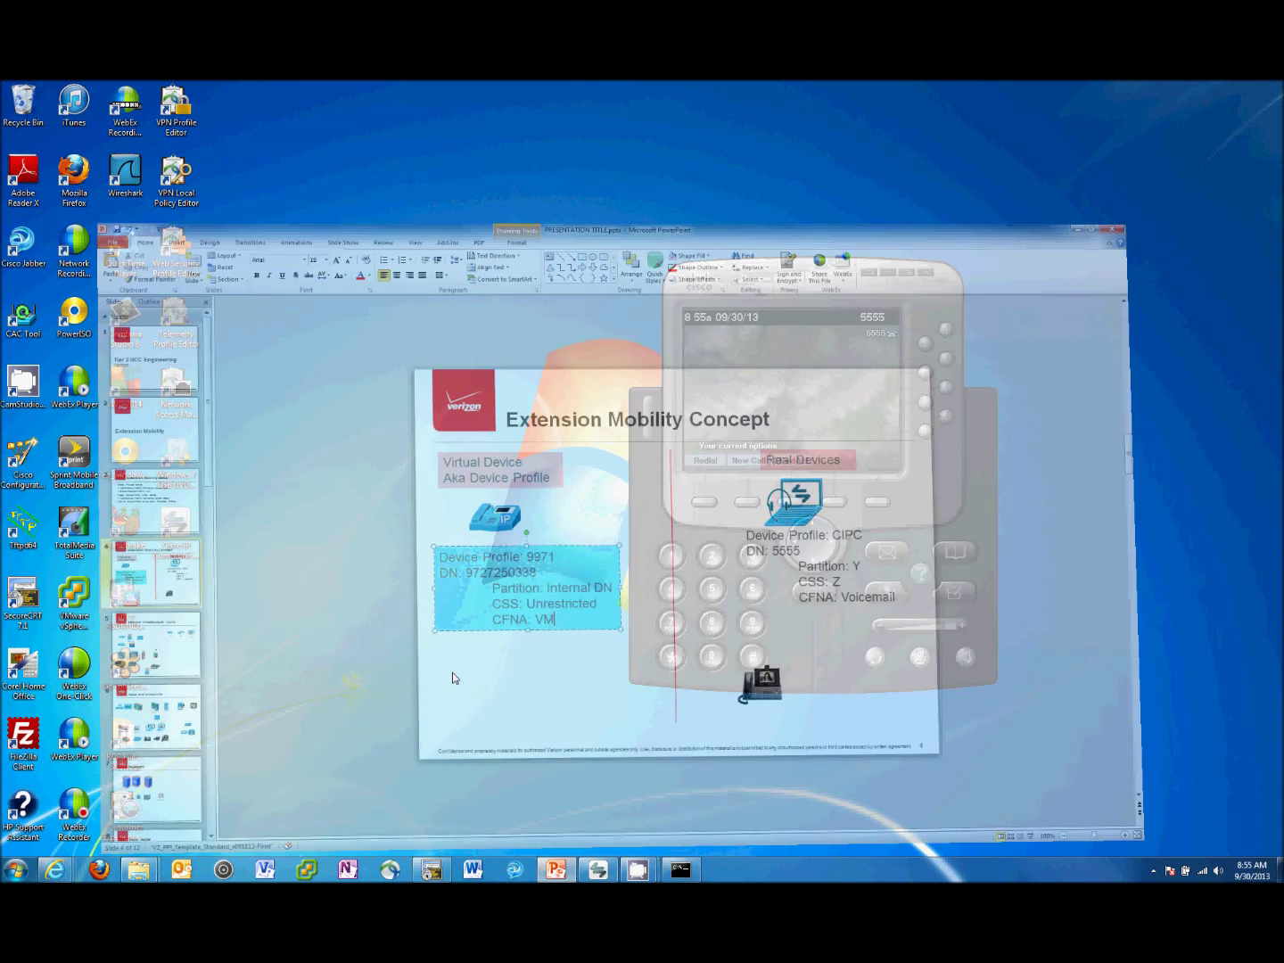
click(86, 440)
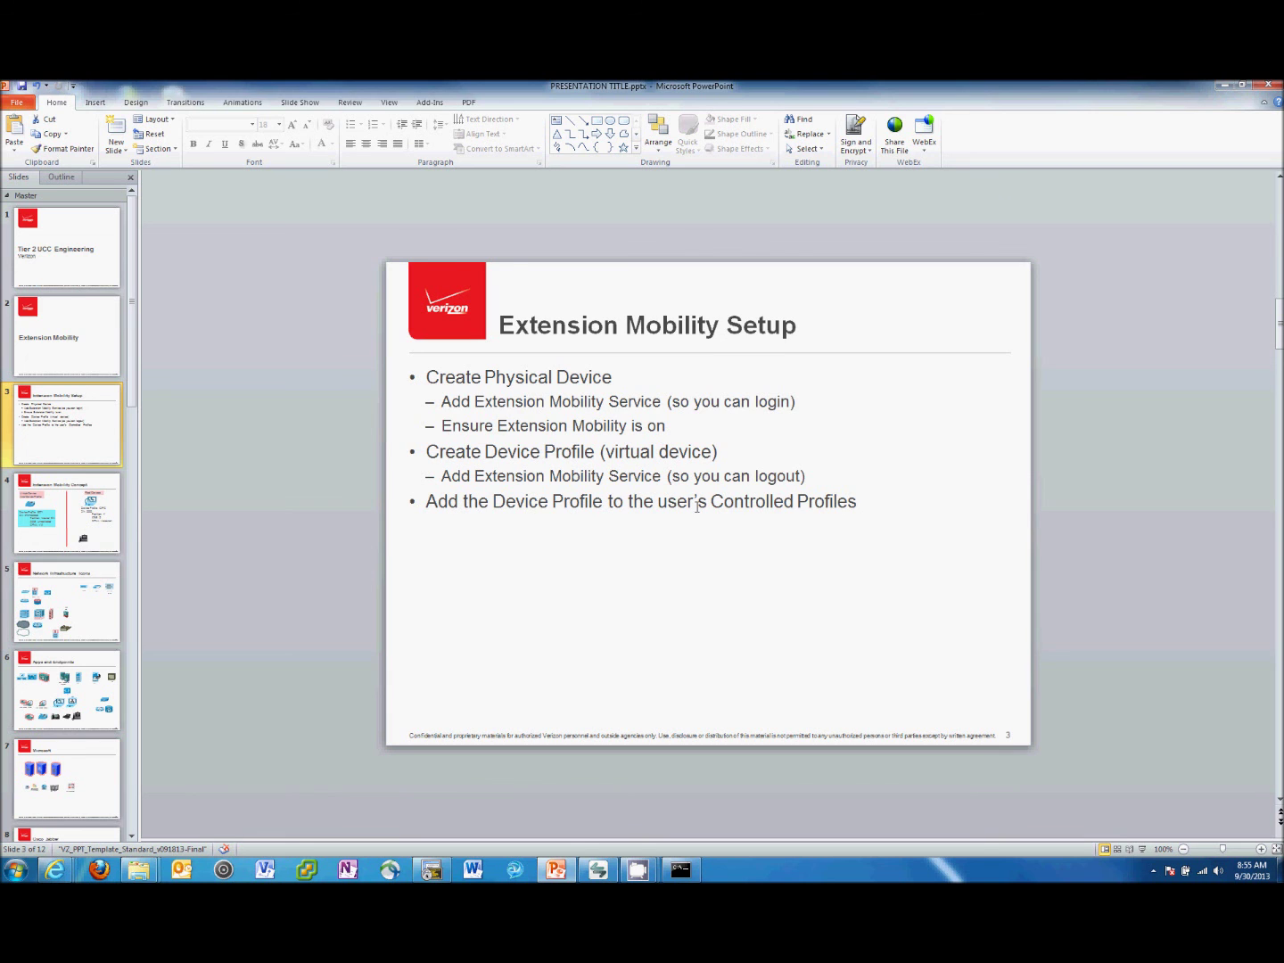
click(1221, 86)
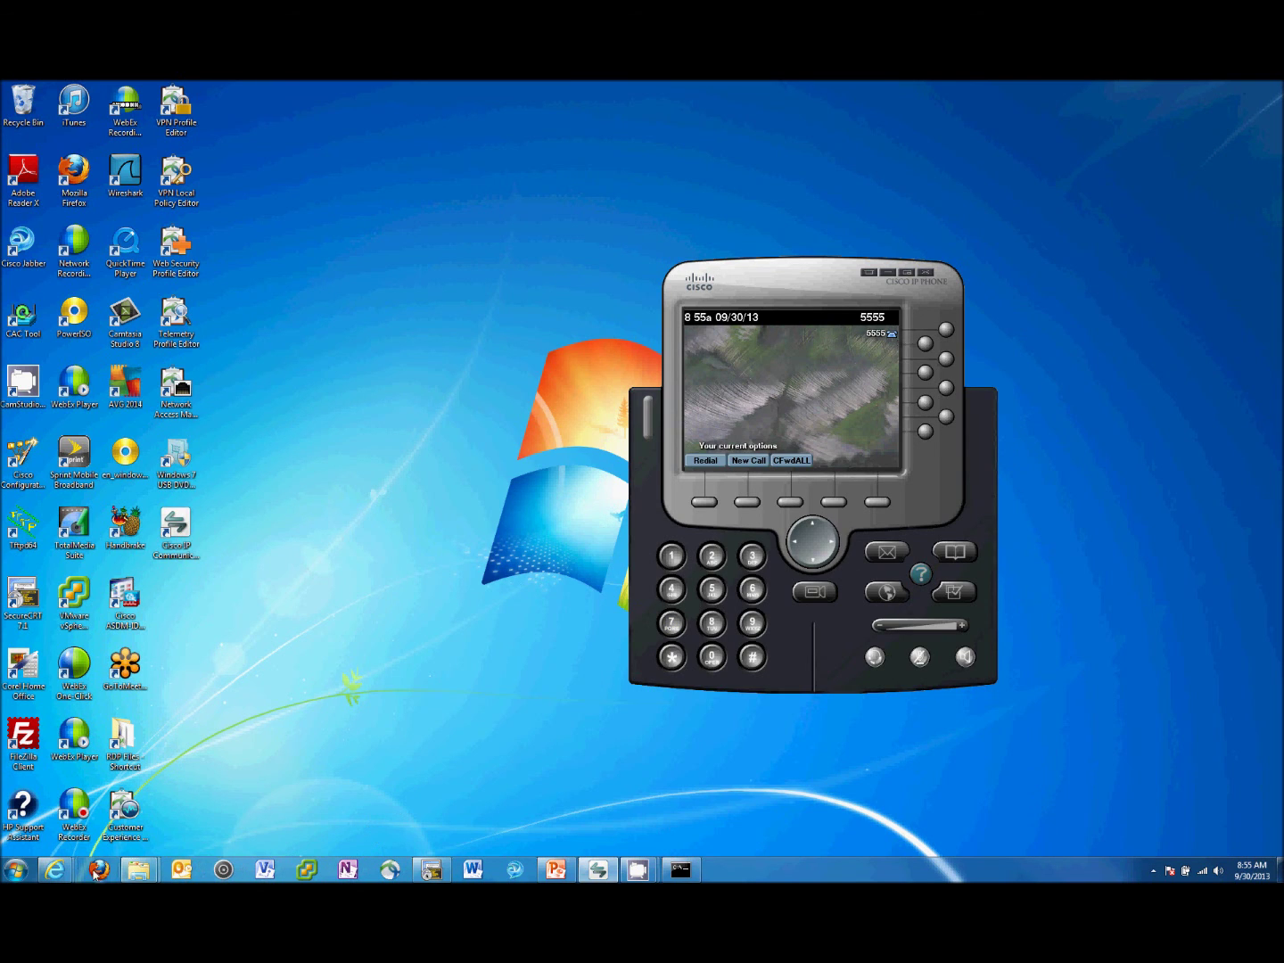
mouse_move(55, 871)
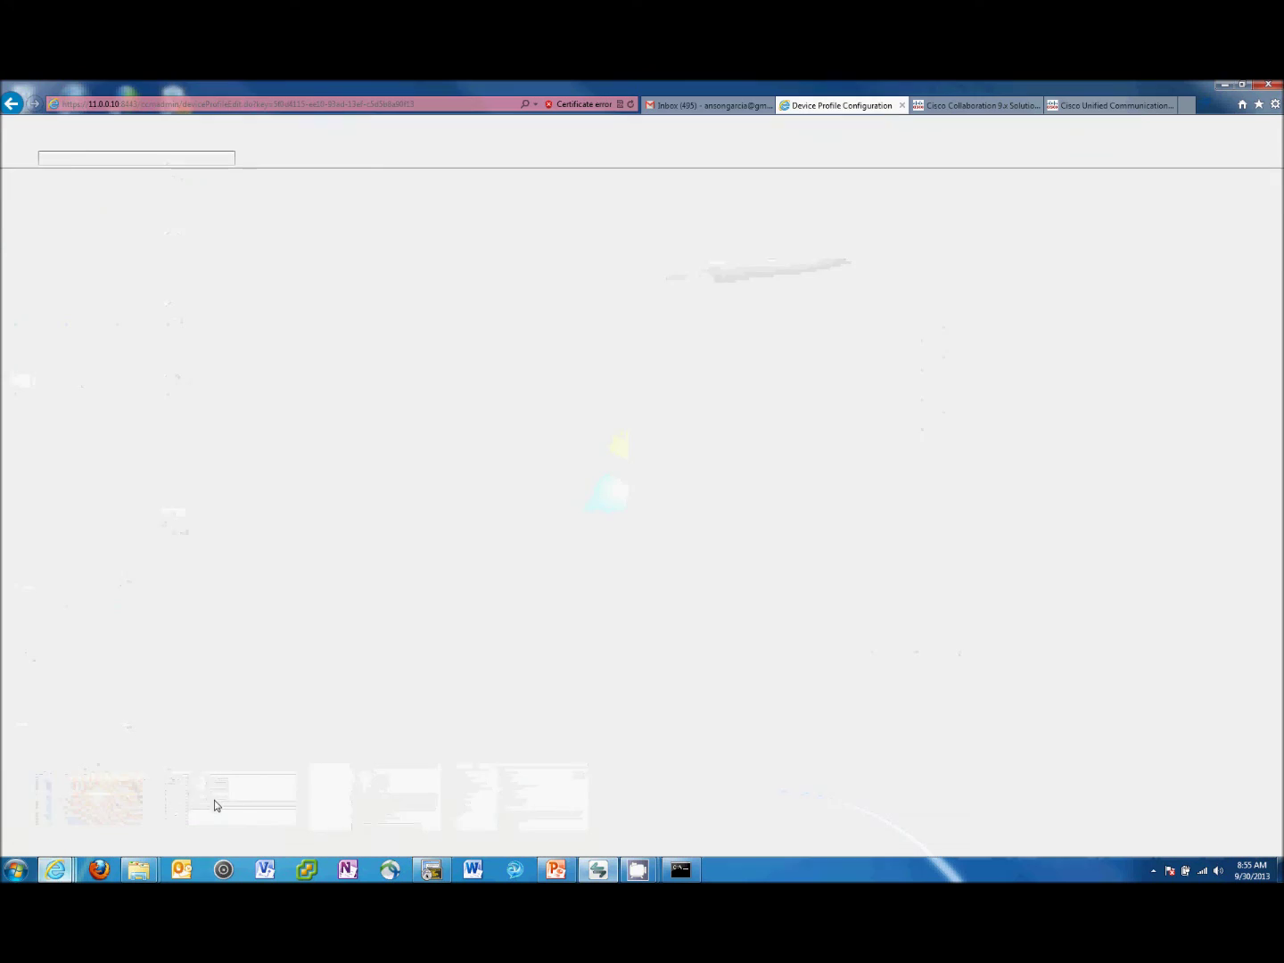
click(213, 799)
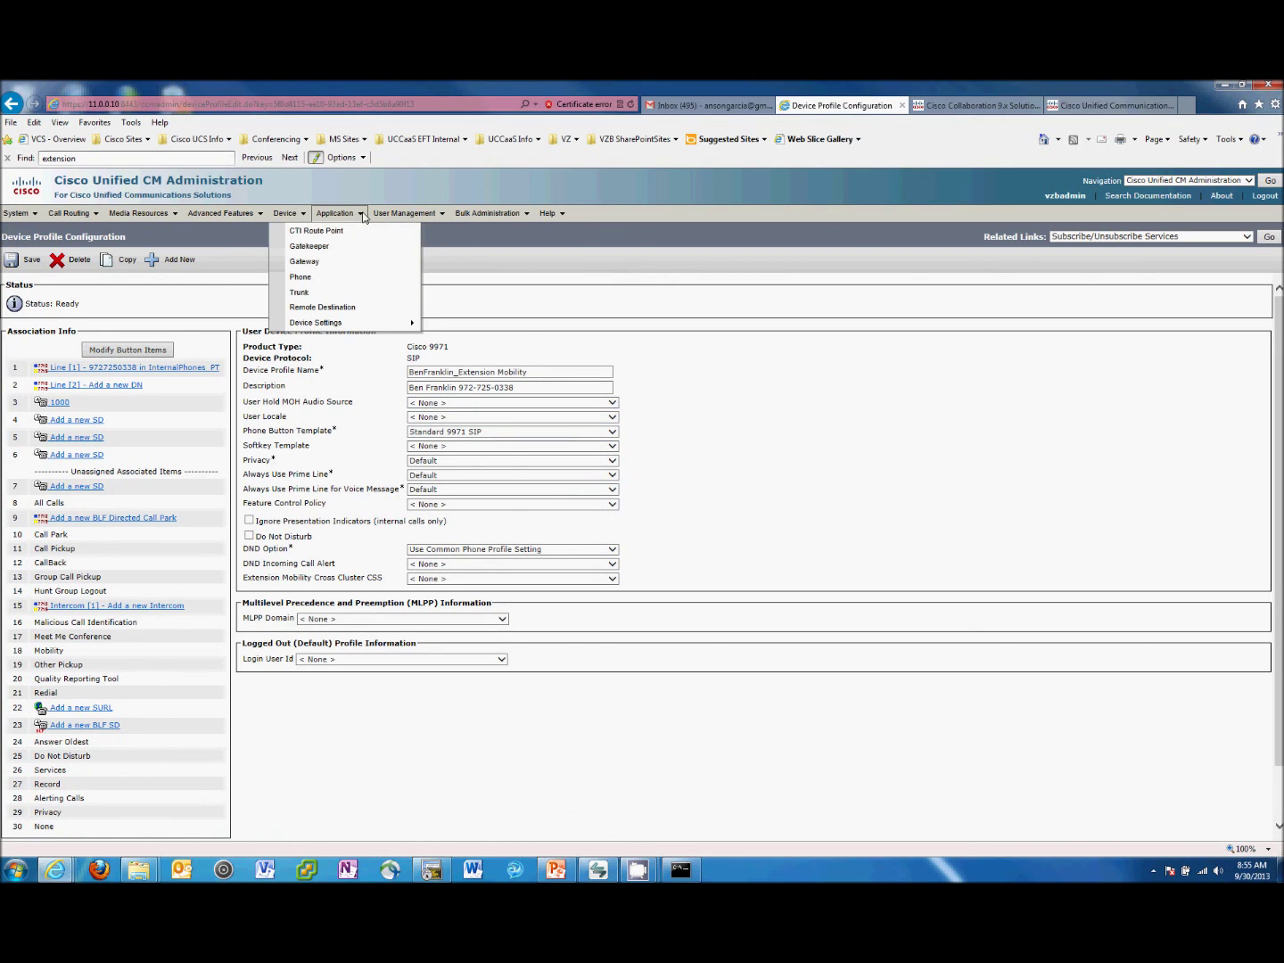
Step: List the end users, open the user who owns the 9971 profile, and examine the Extension Mobility Controlled Profiles
mouse_move(405, 213)
click(412, 281)
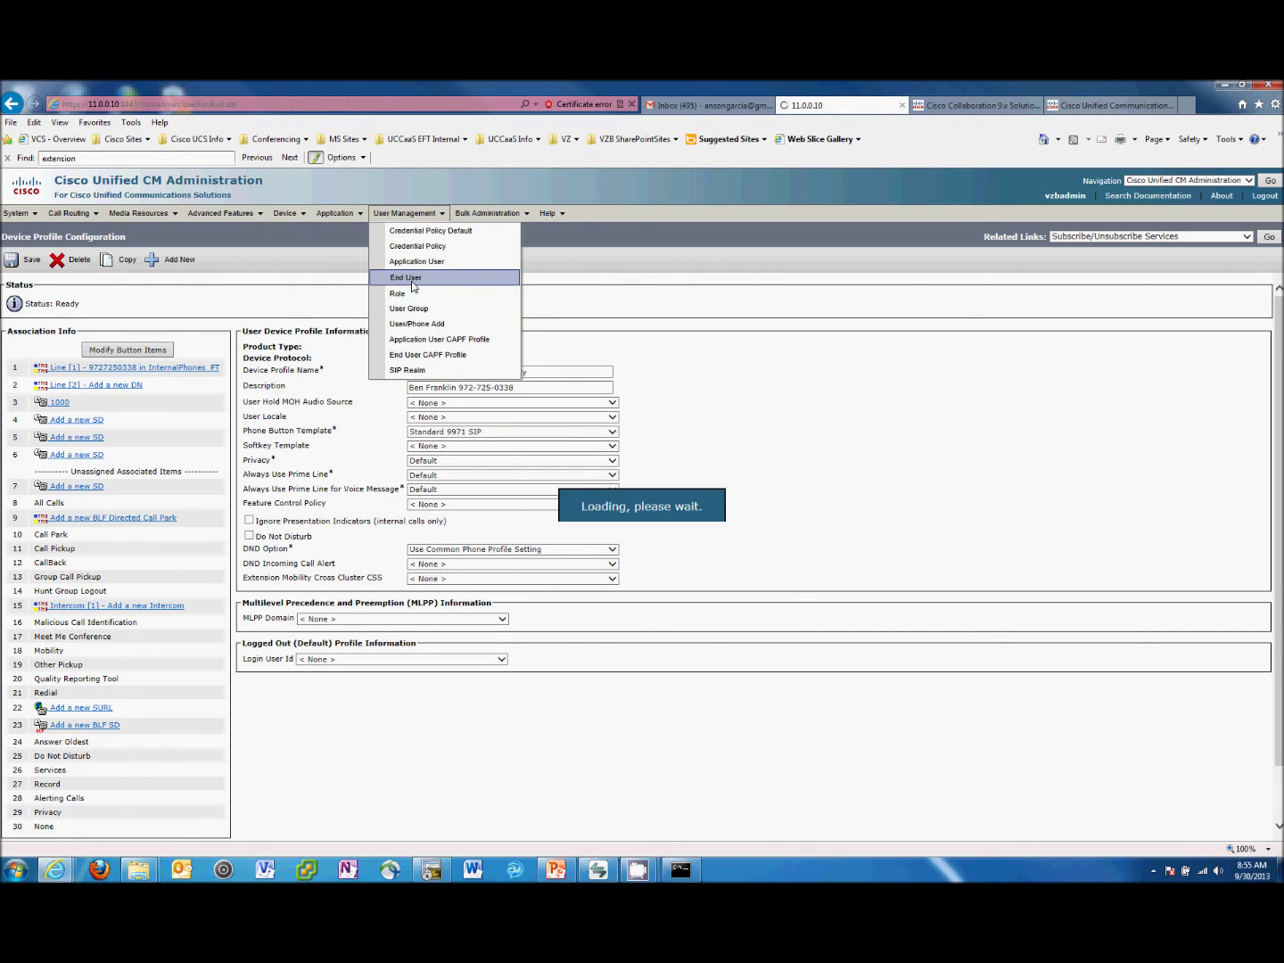
click(302, 283)
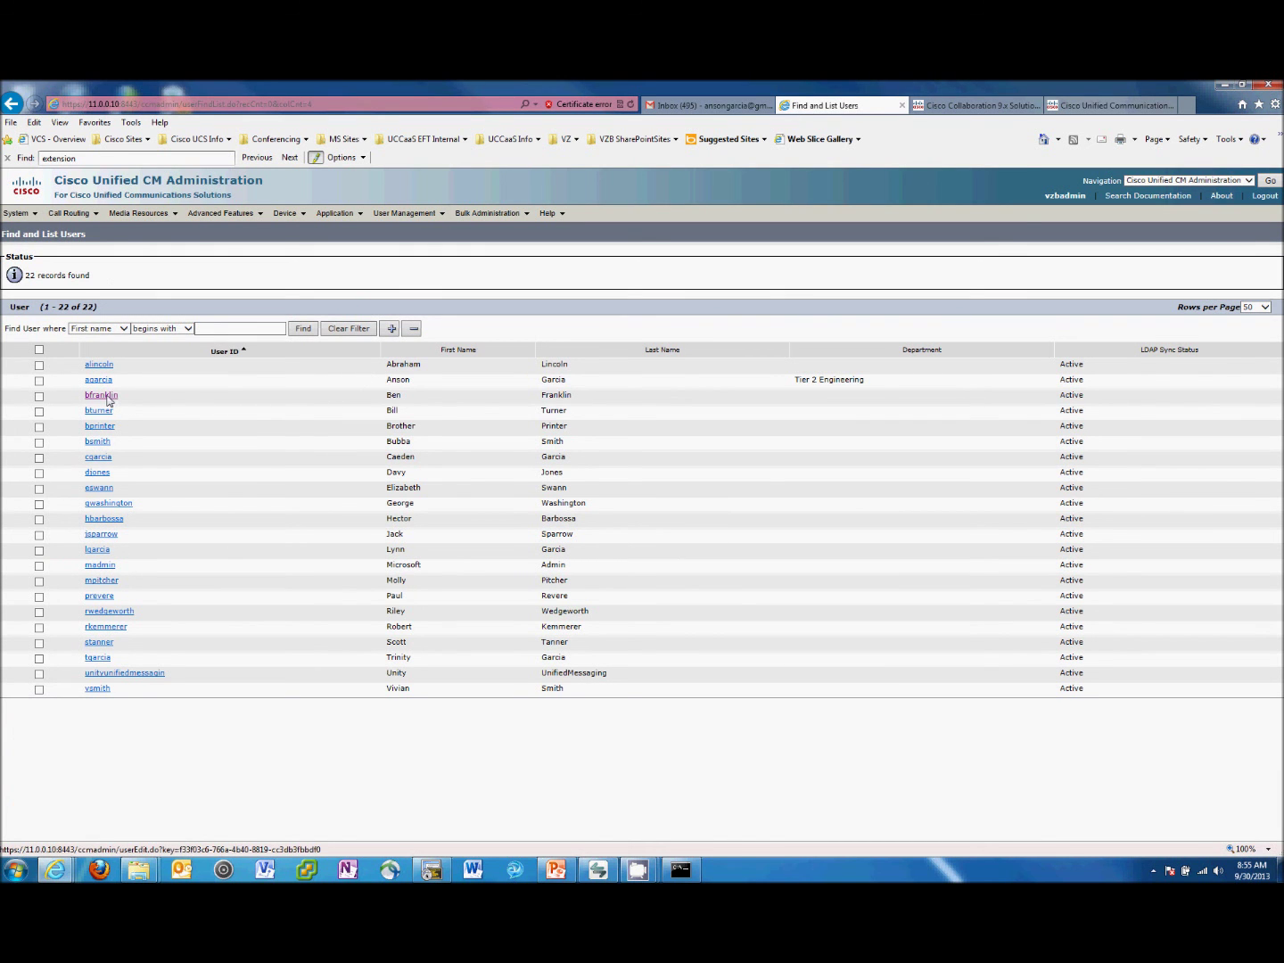
click(101, 396)
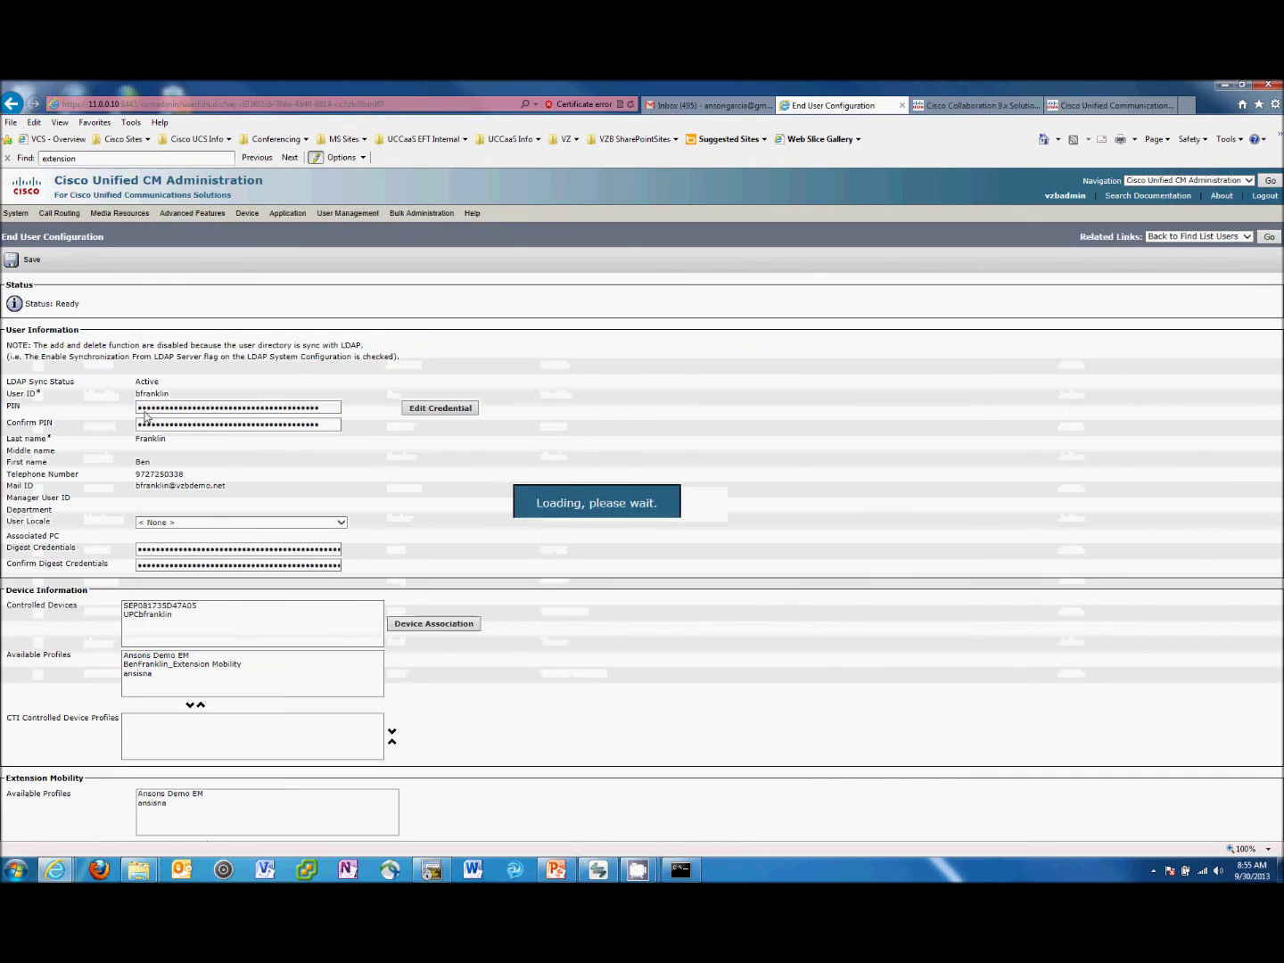
scroll(504, 522, down, 3)
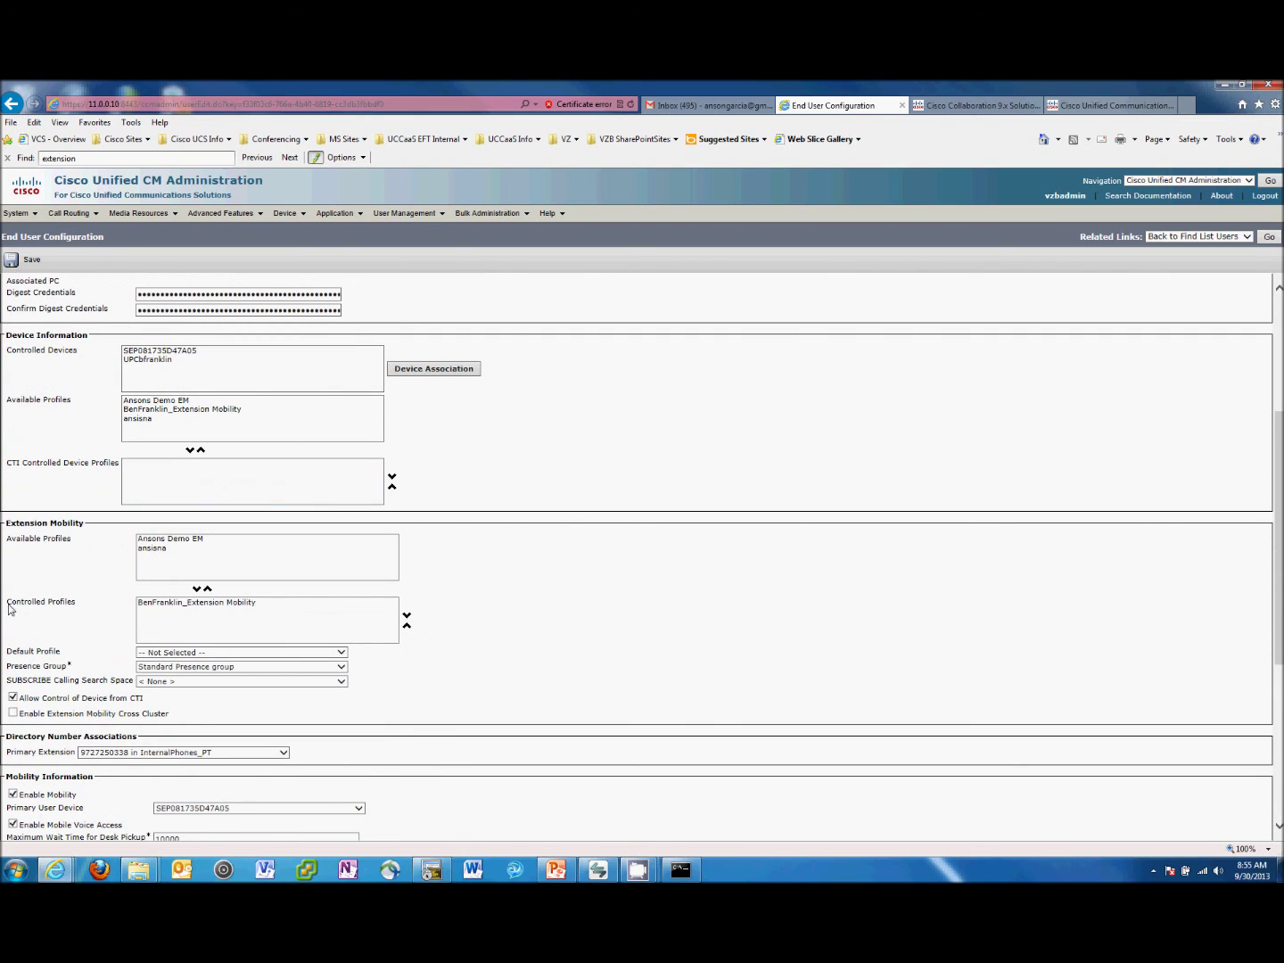
drag(8, 606, 80, 610)
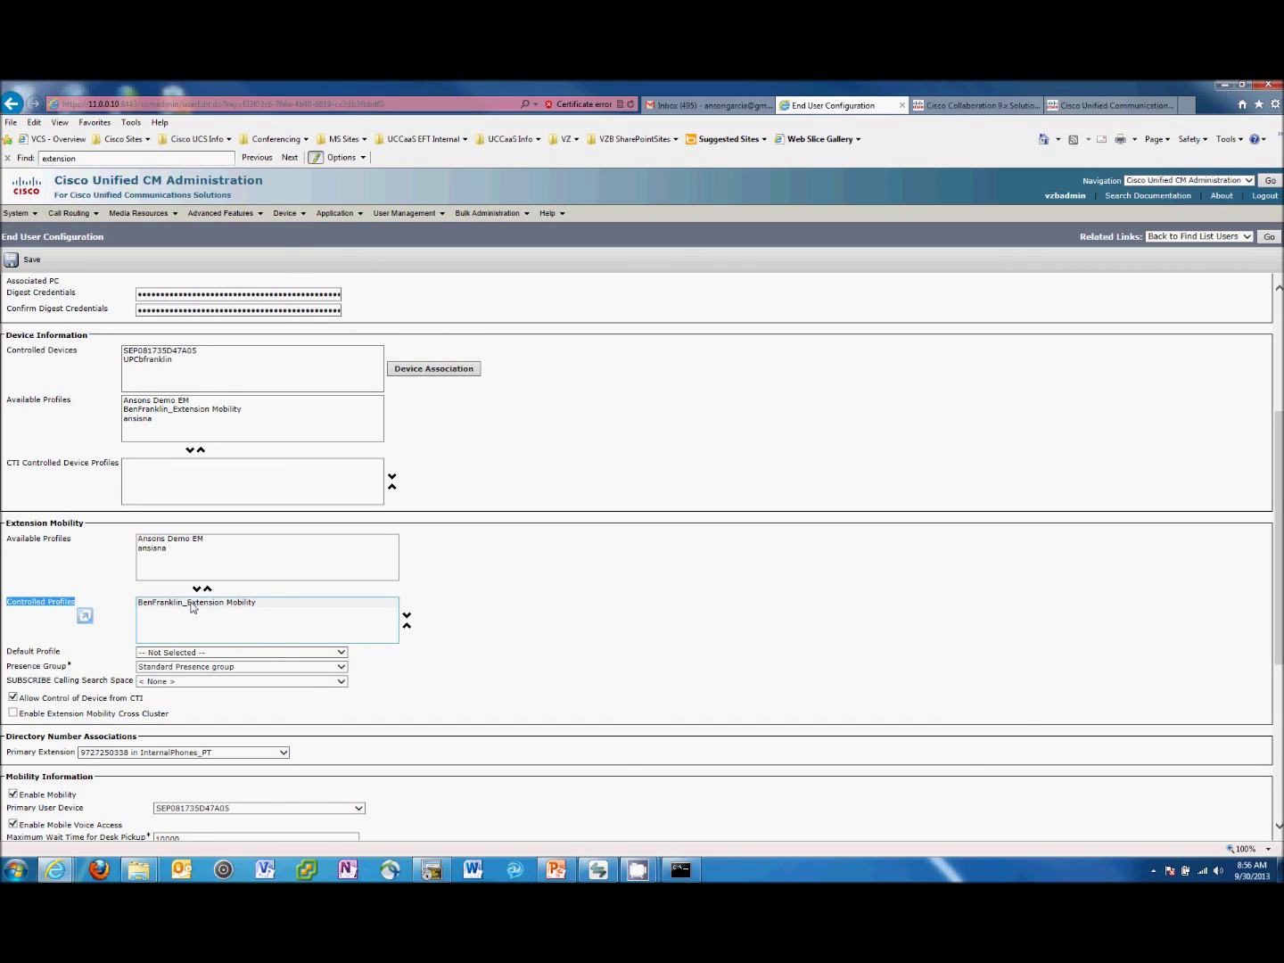
click(94, 583)
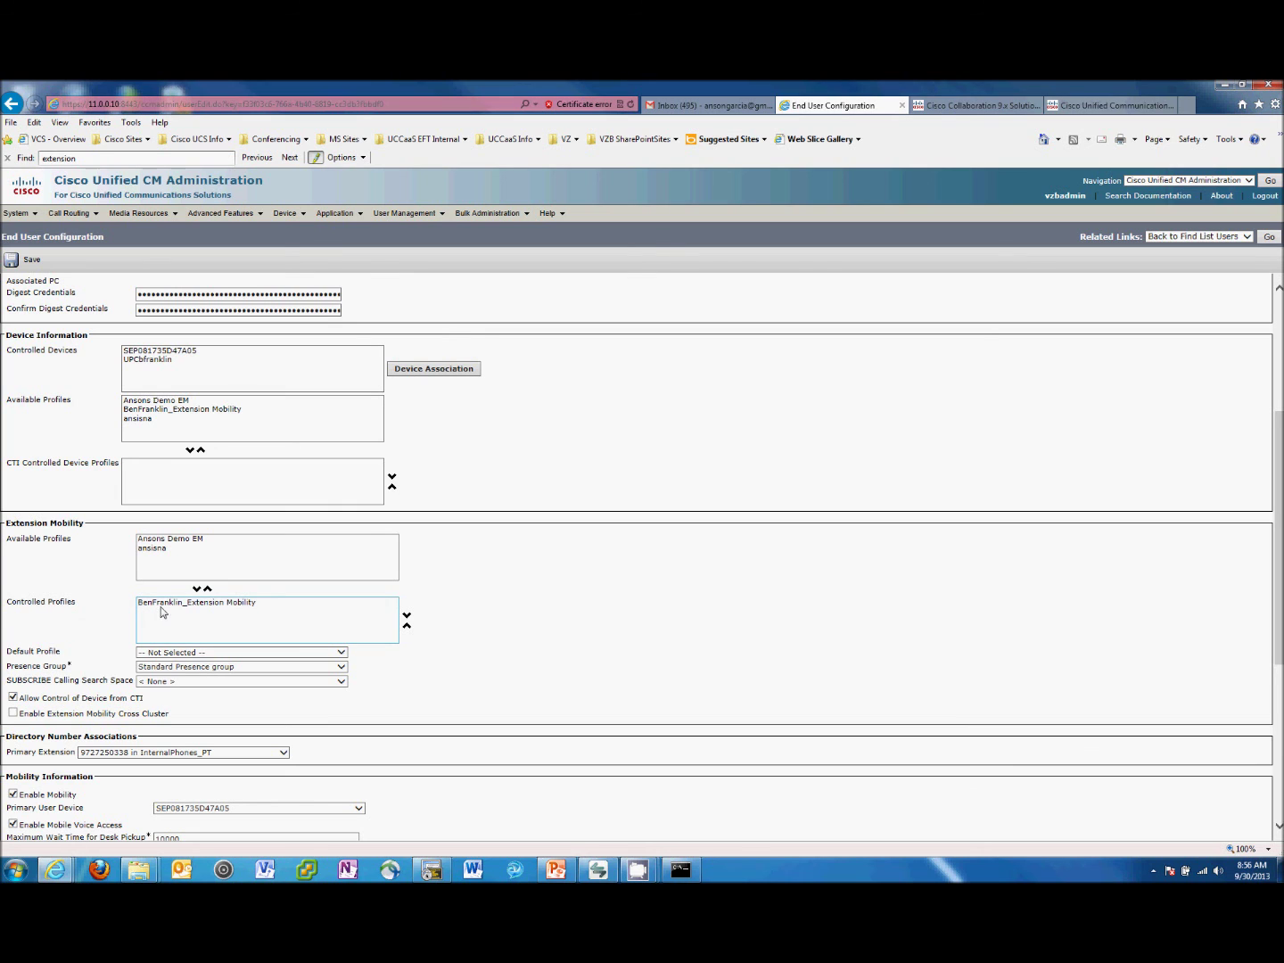
mouse_move(282, 217)
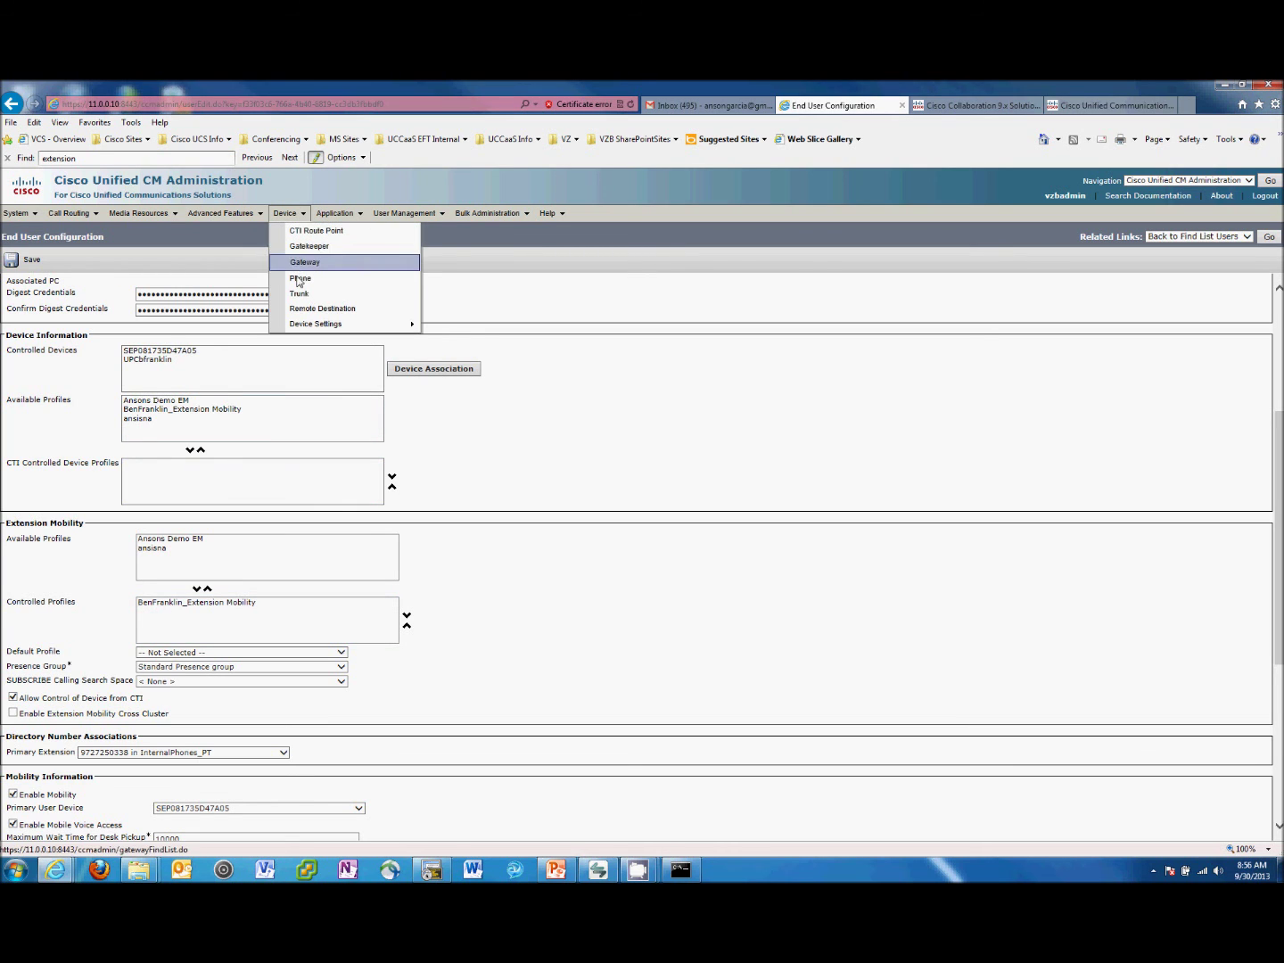
mouse_move(331, 322)
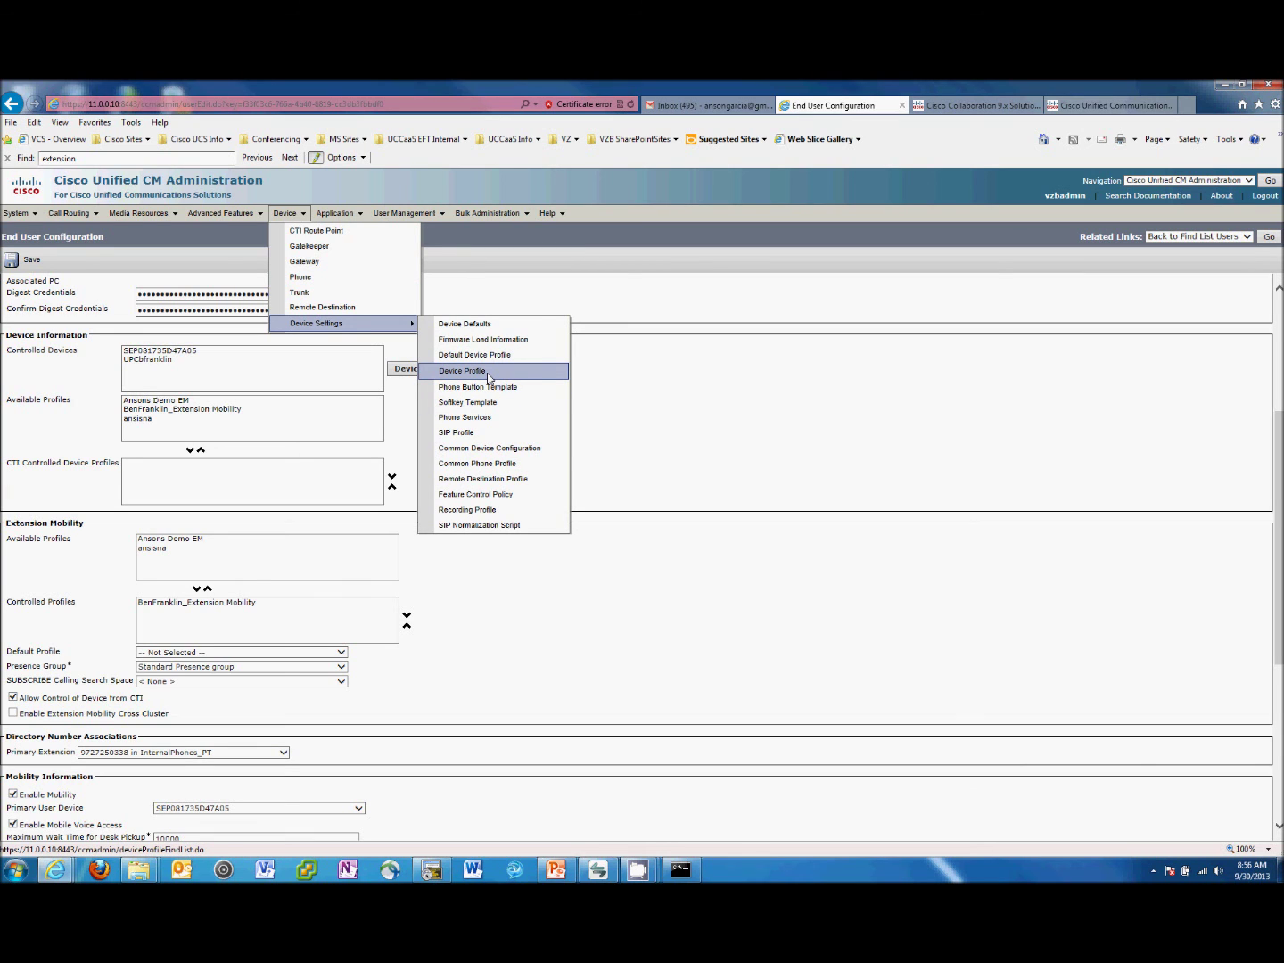
click(237, 603)
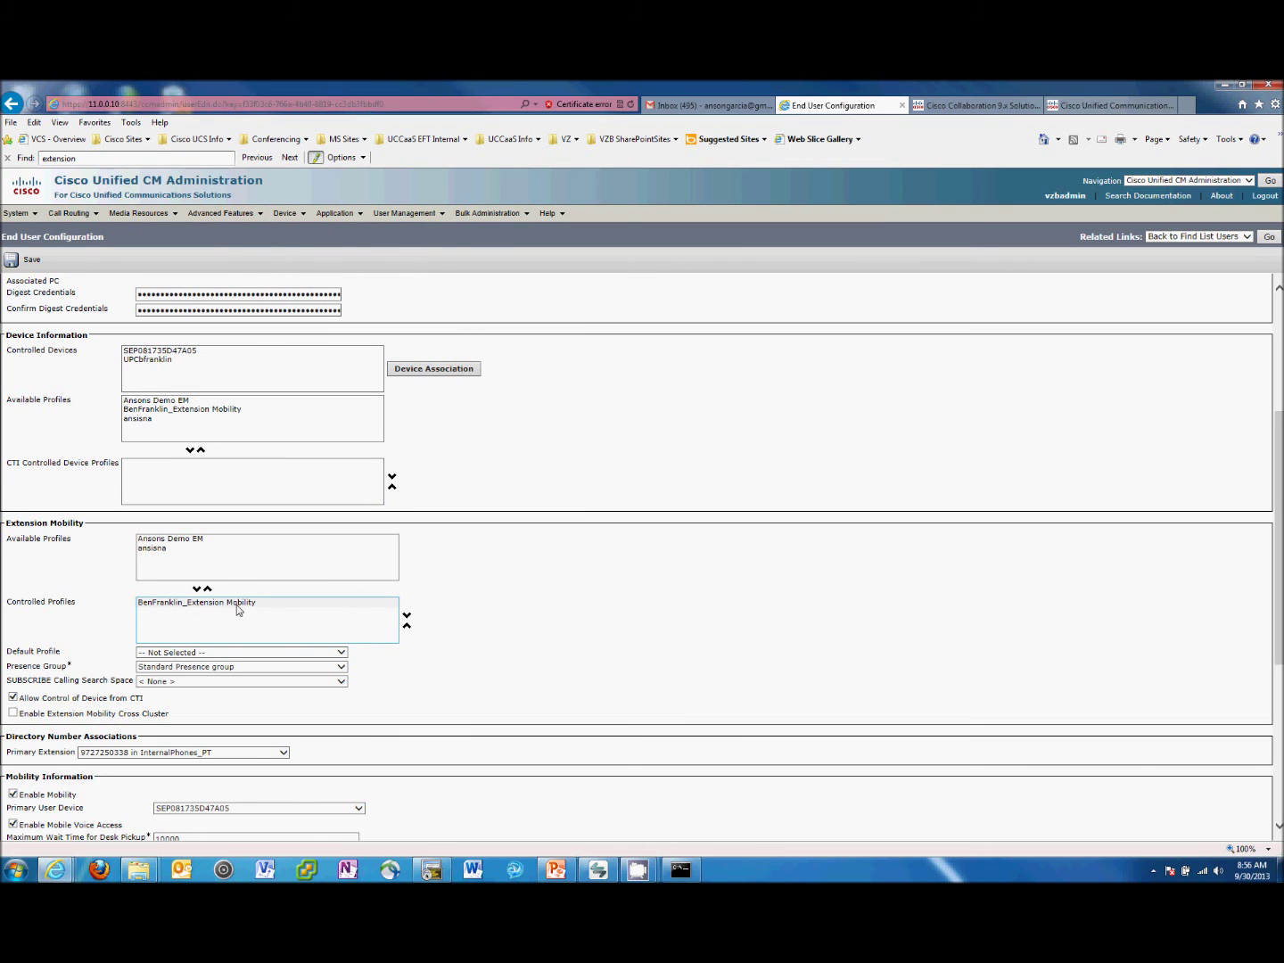
Step: Revisit the Cisco 9971 Extension Mobility device profile's configuration and return to the list of end users
mouse_move(323, 213)
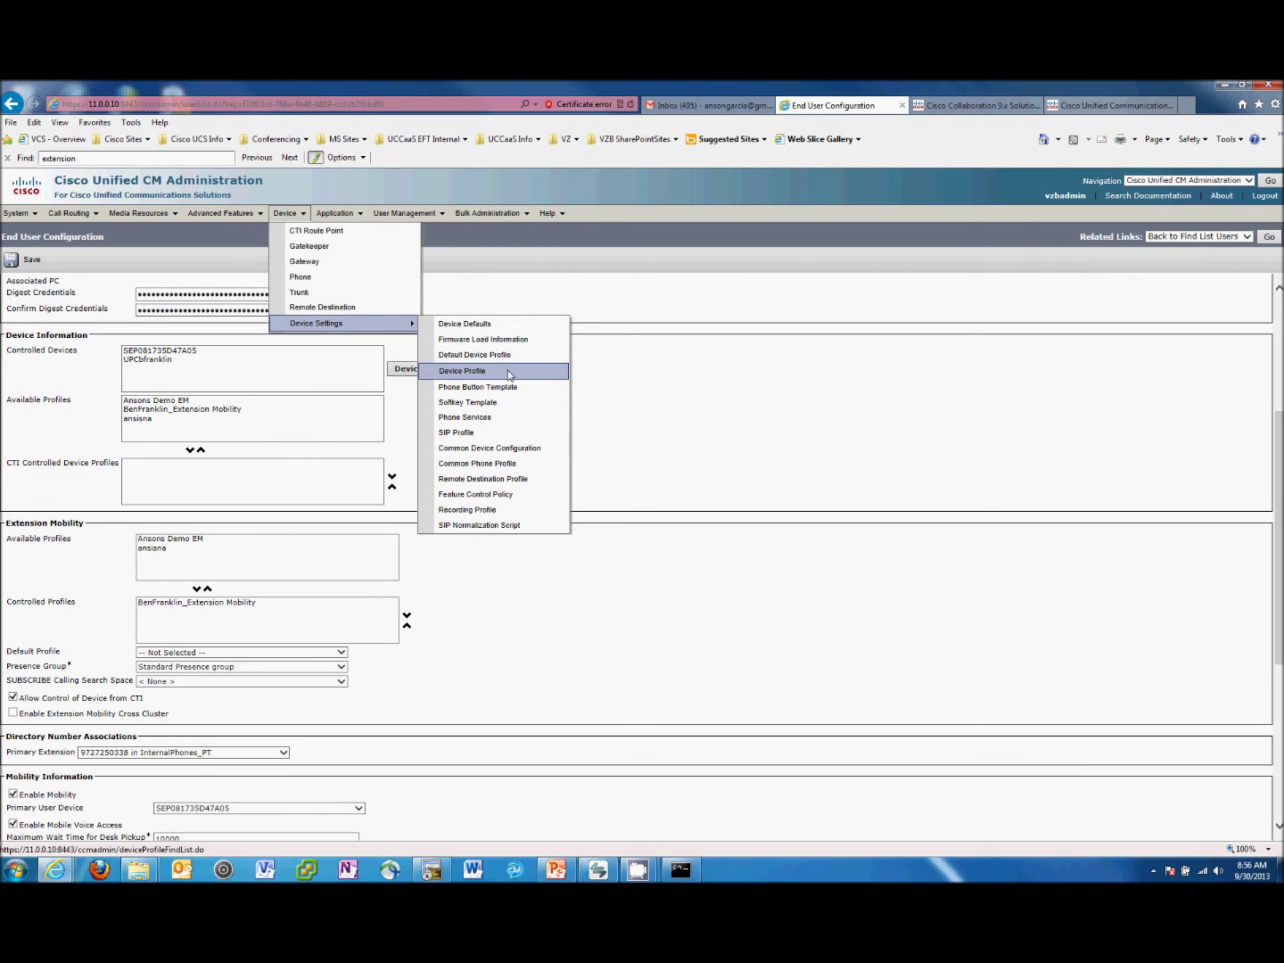
click(510, 374)
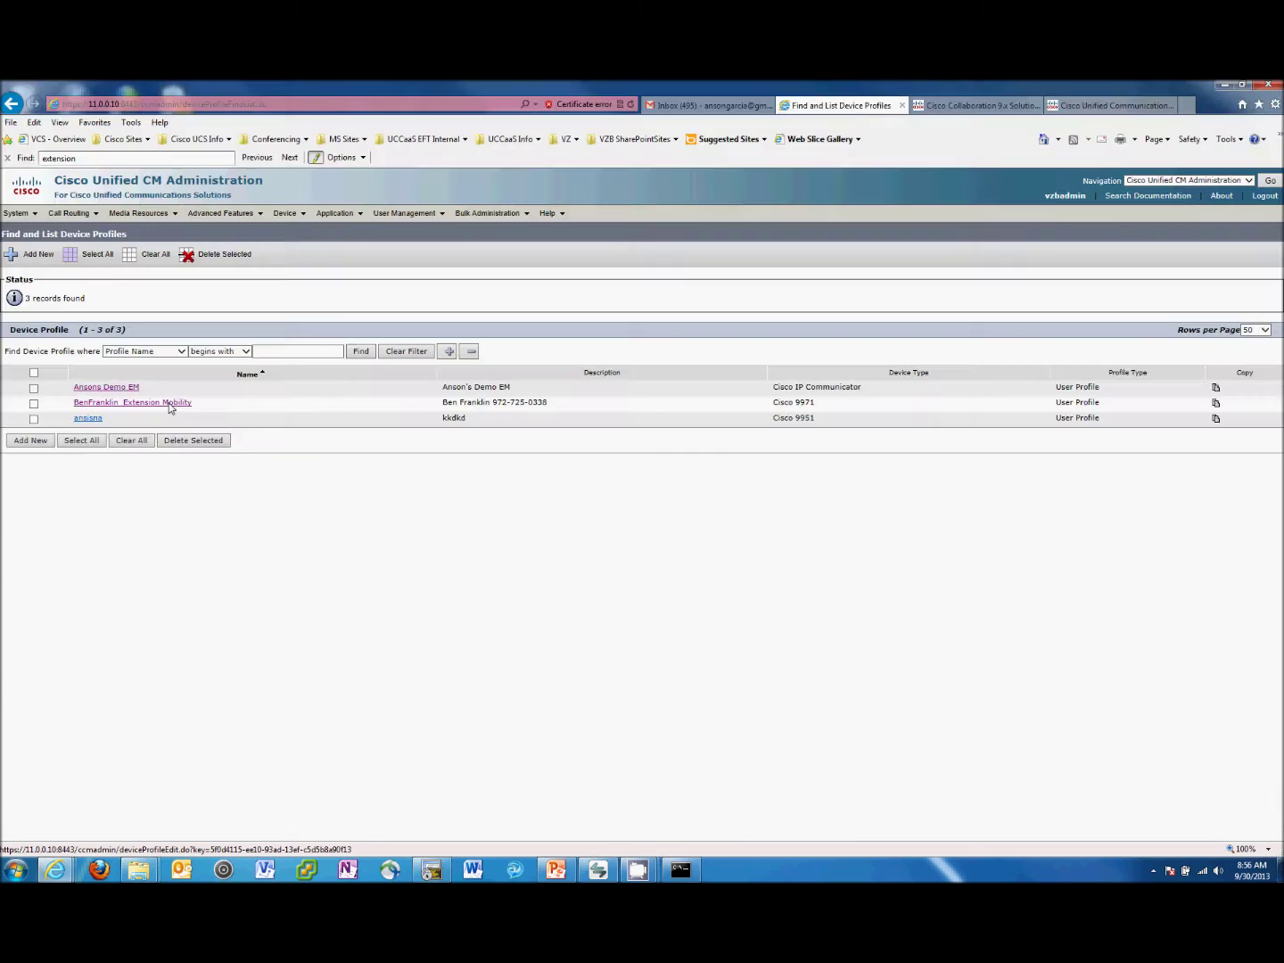
click(171, 404)
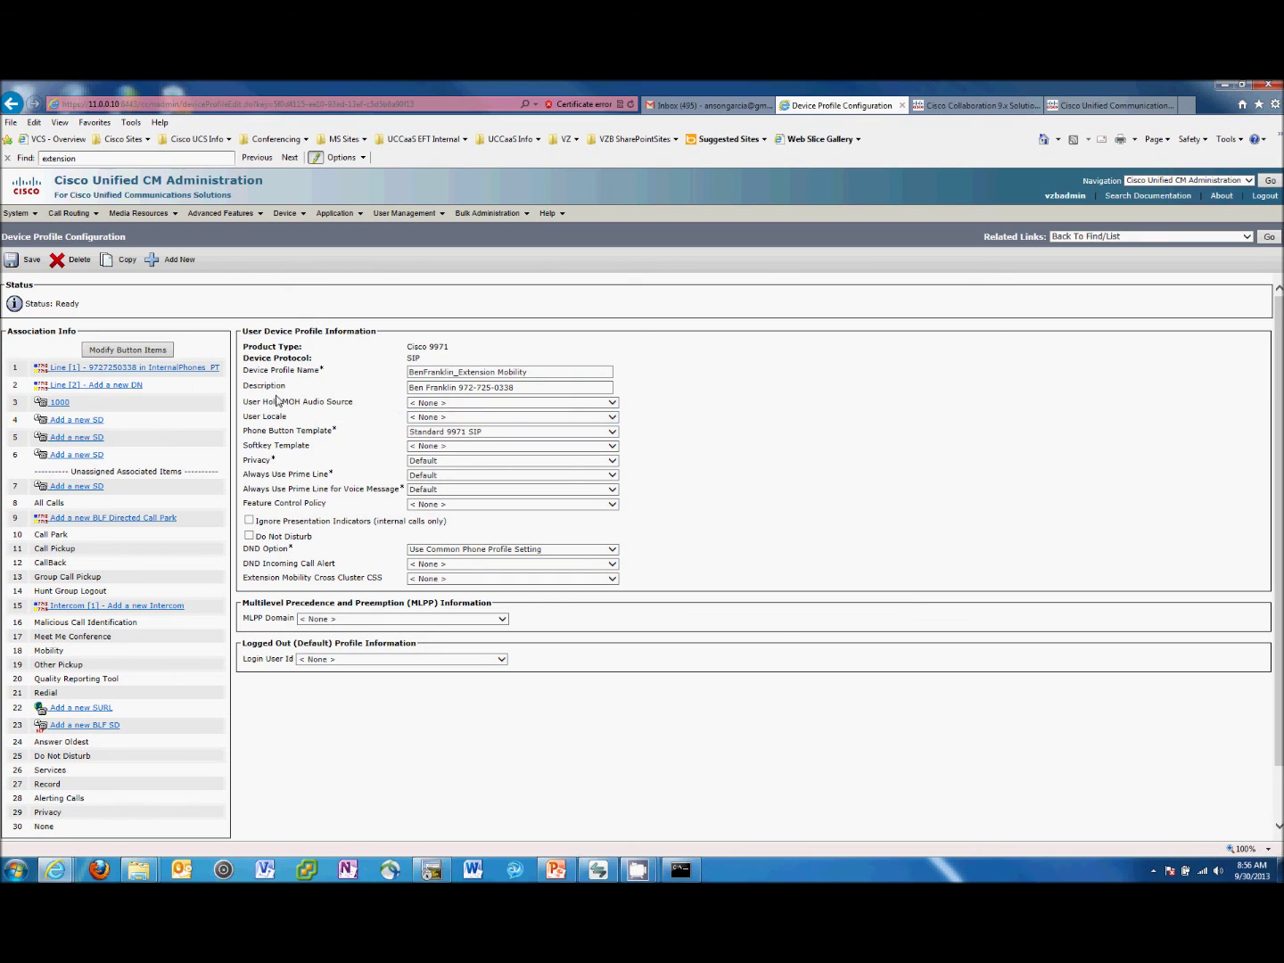
mouse_move(366, 214)
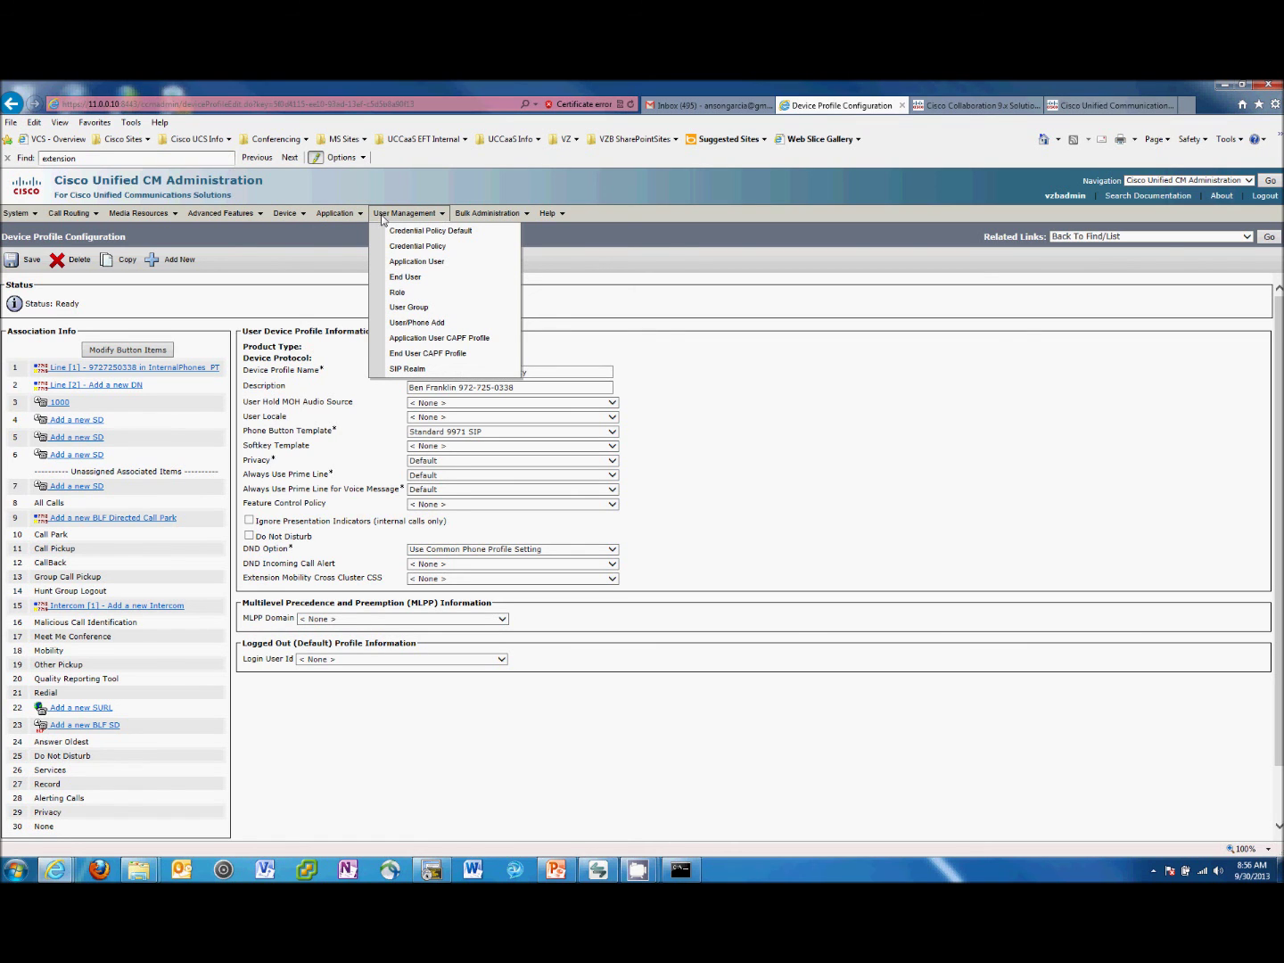
click(407, 279)
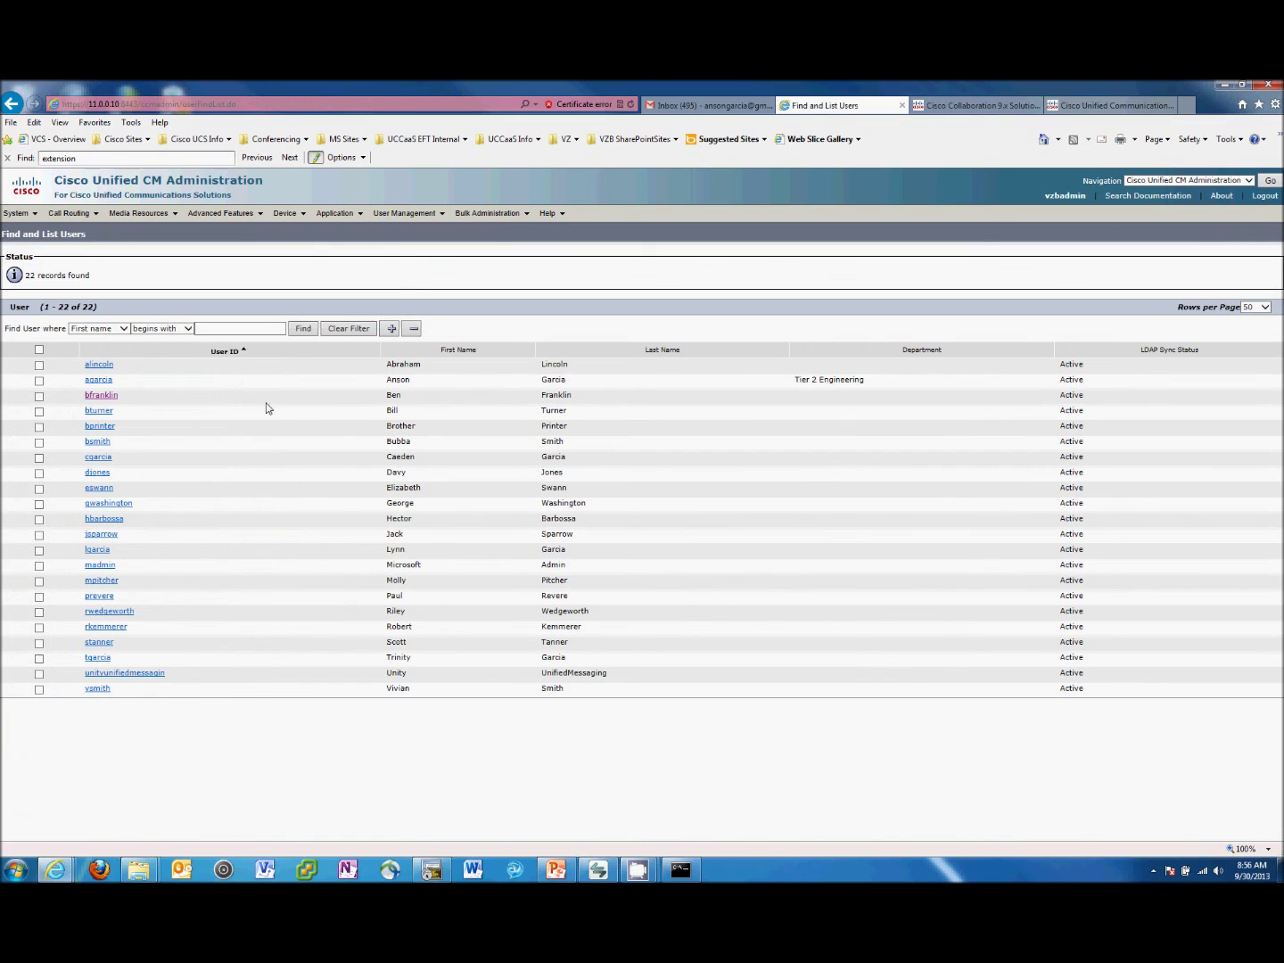
Step: Reopen the end user who owns the 9971 profile and locate the Extension Mobility section of the user's configuration
click(114, 396)
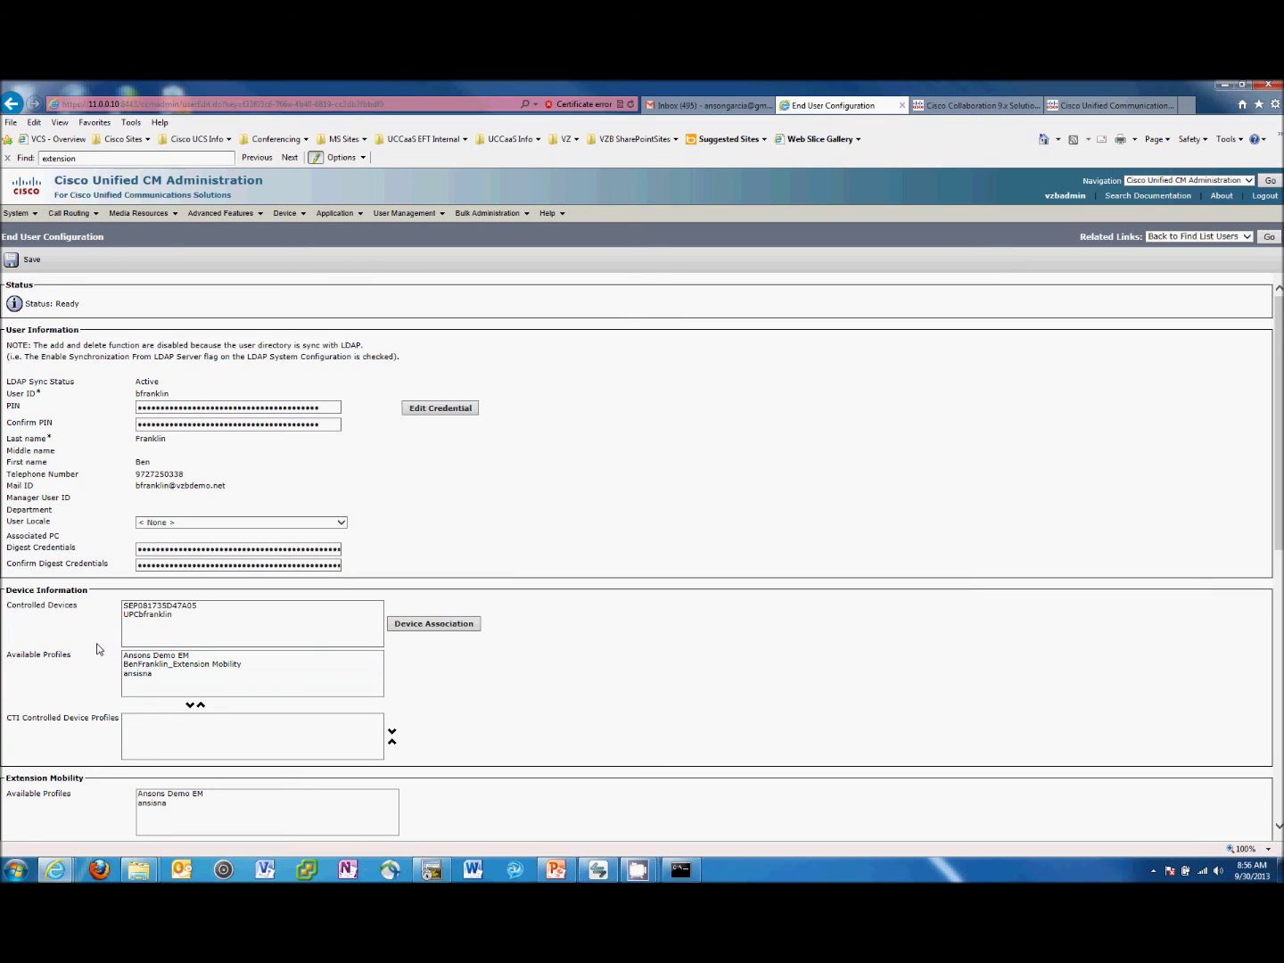
scroll(94, 647, down, 3)
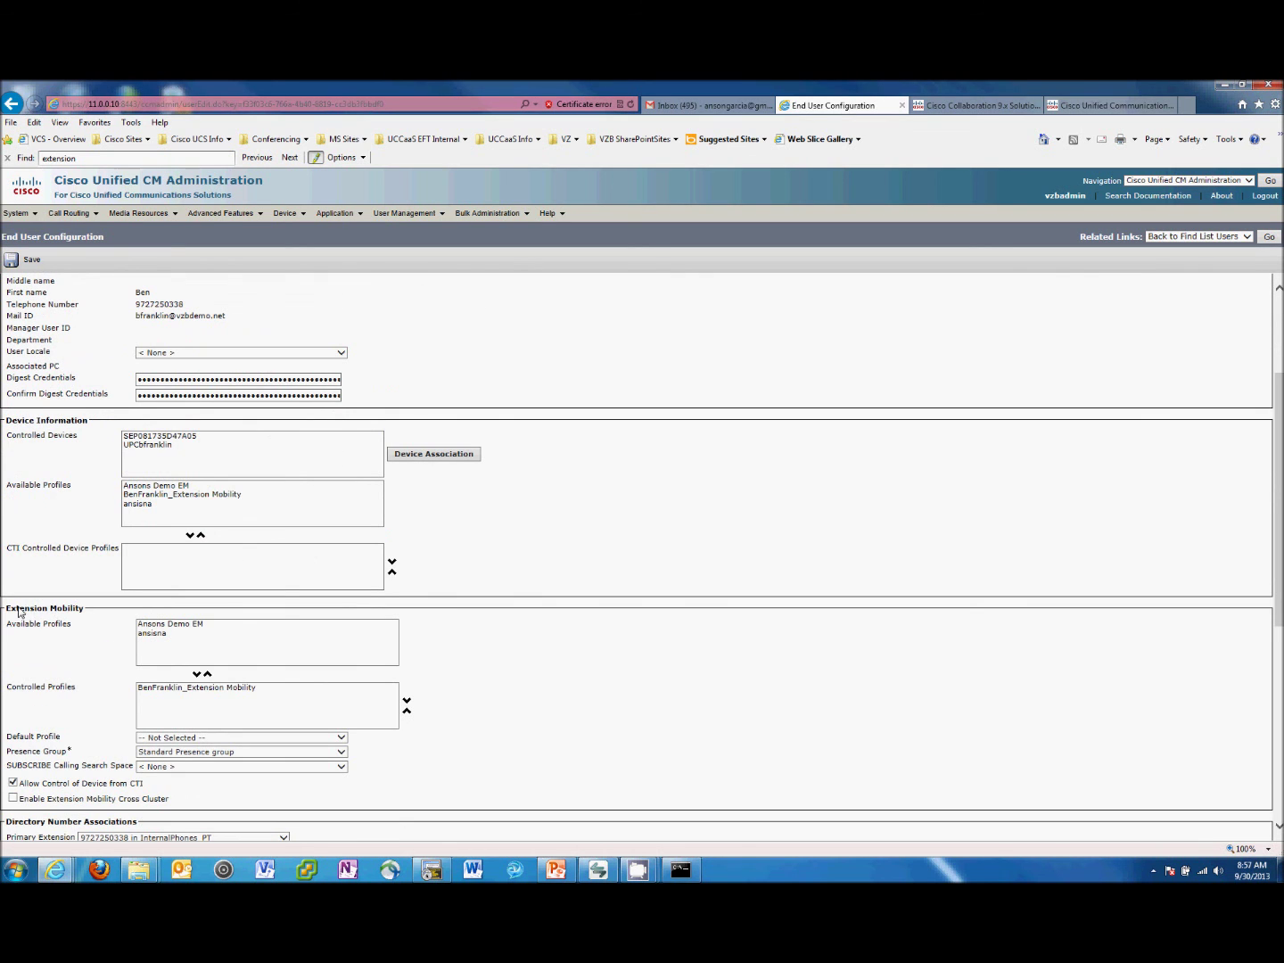
drag(7, 612, 86, 609)
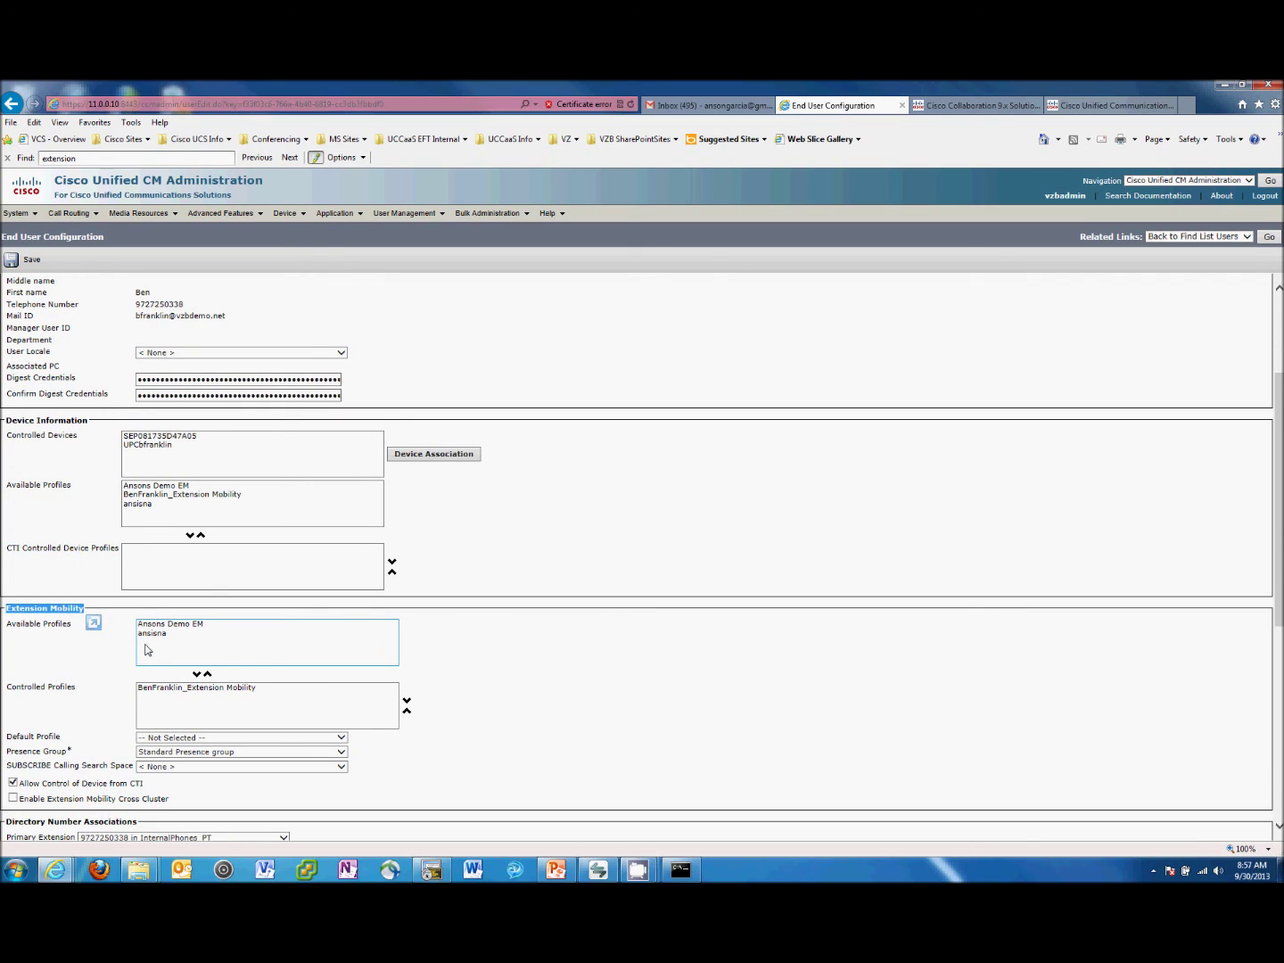
Step: Remove the user's Extension Mobility profile from Controlled Profiles, then add it back from Available Profiles
click(213, 688)
click(206, 674)
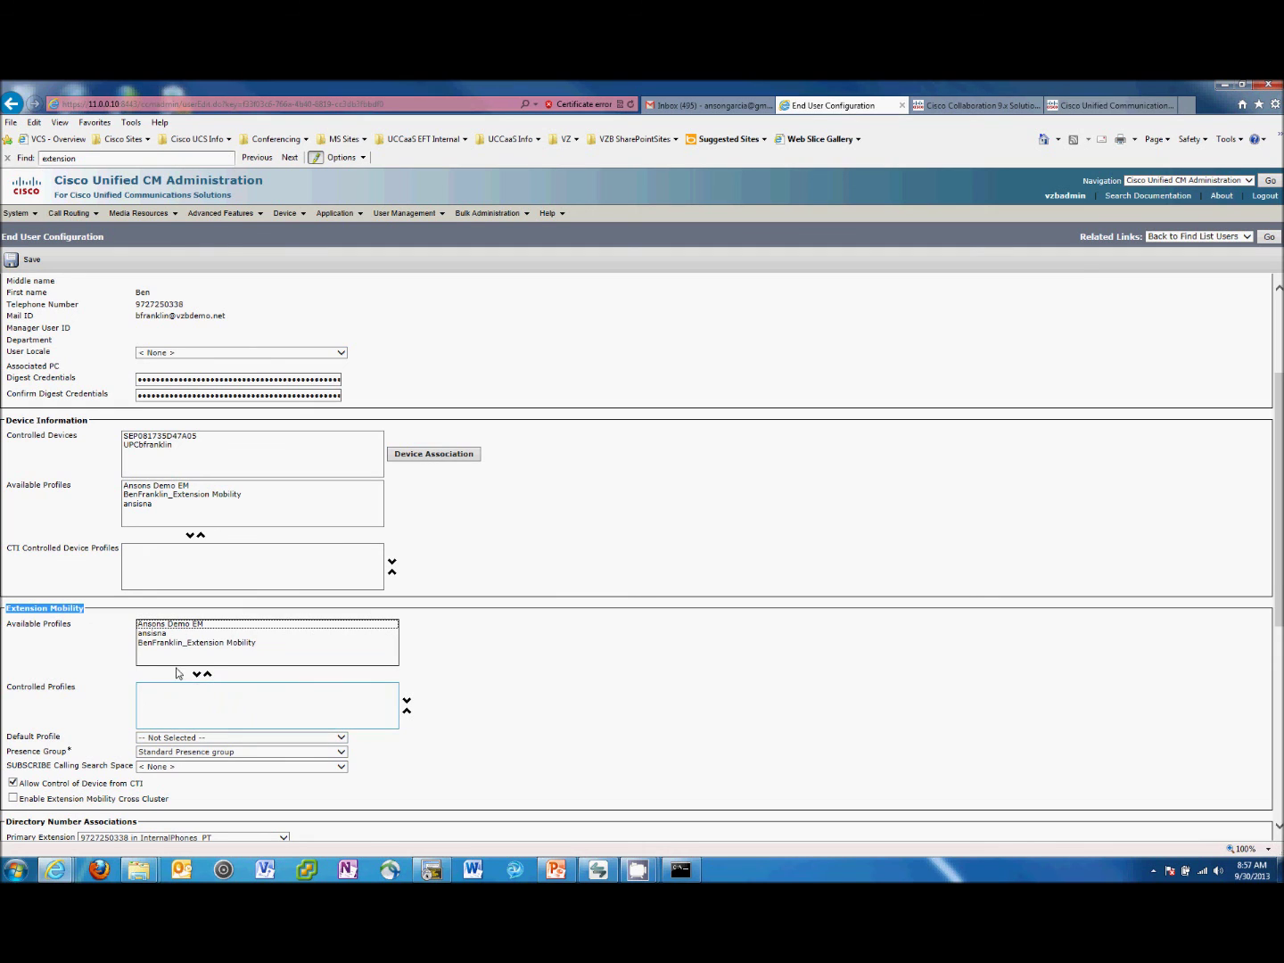
click(177, 645)
click(197, 674)
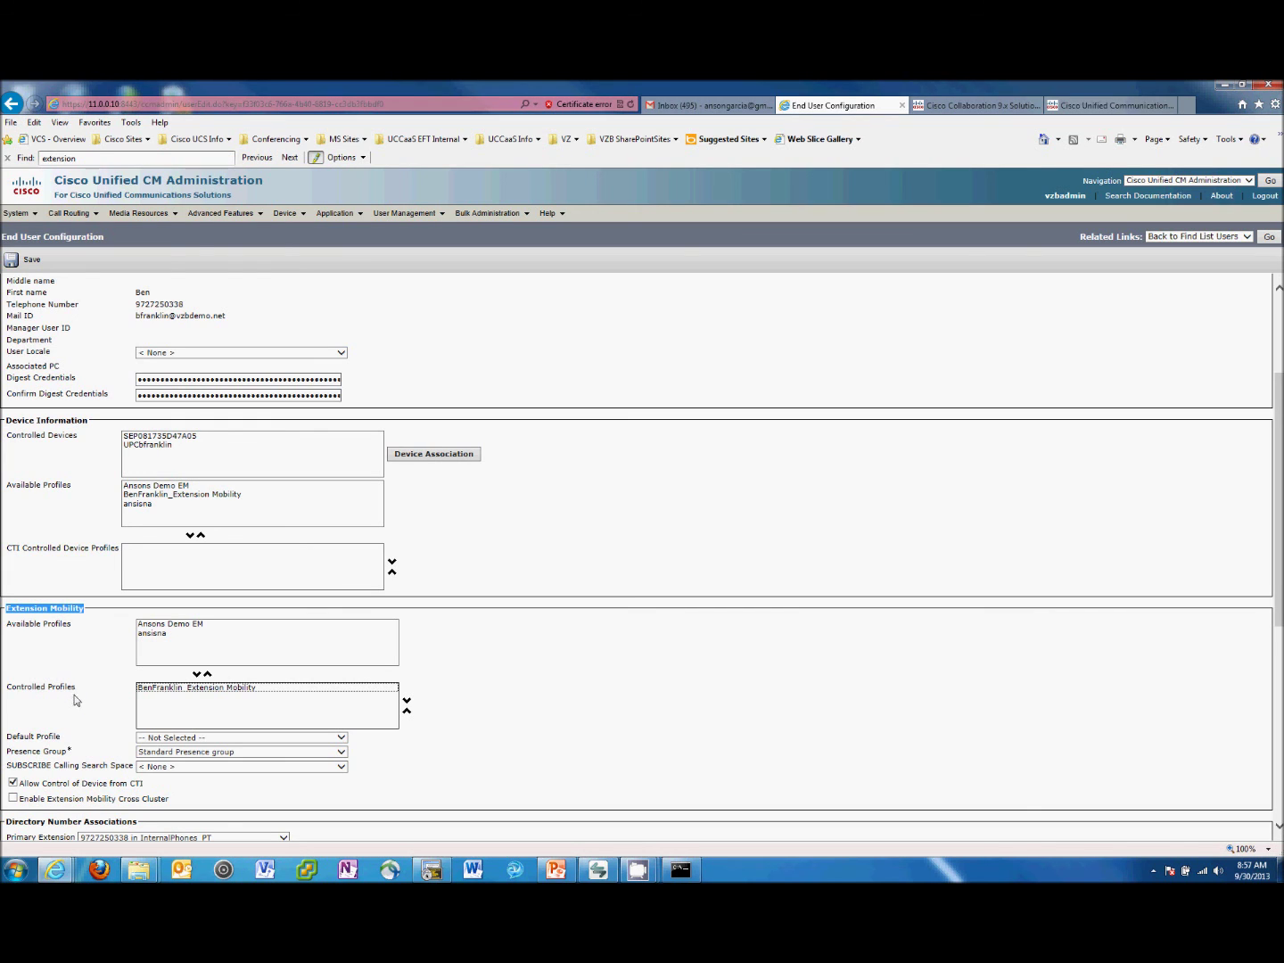
click(81, 694)
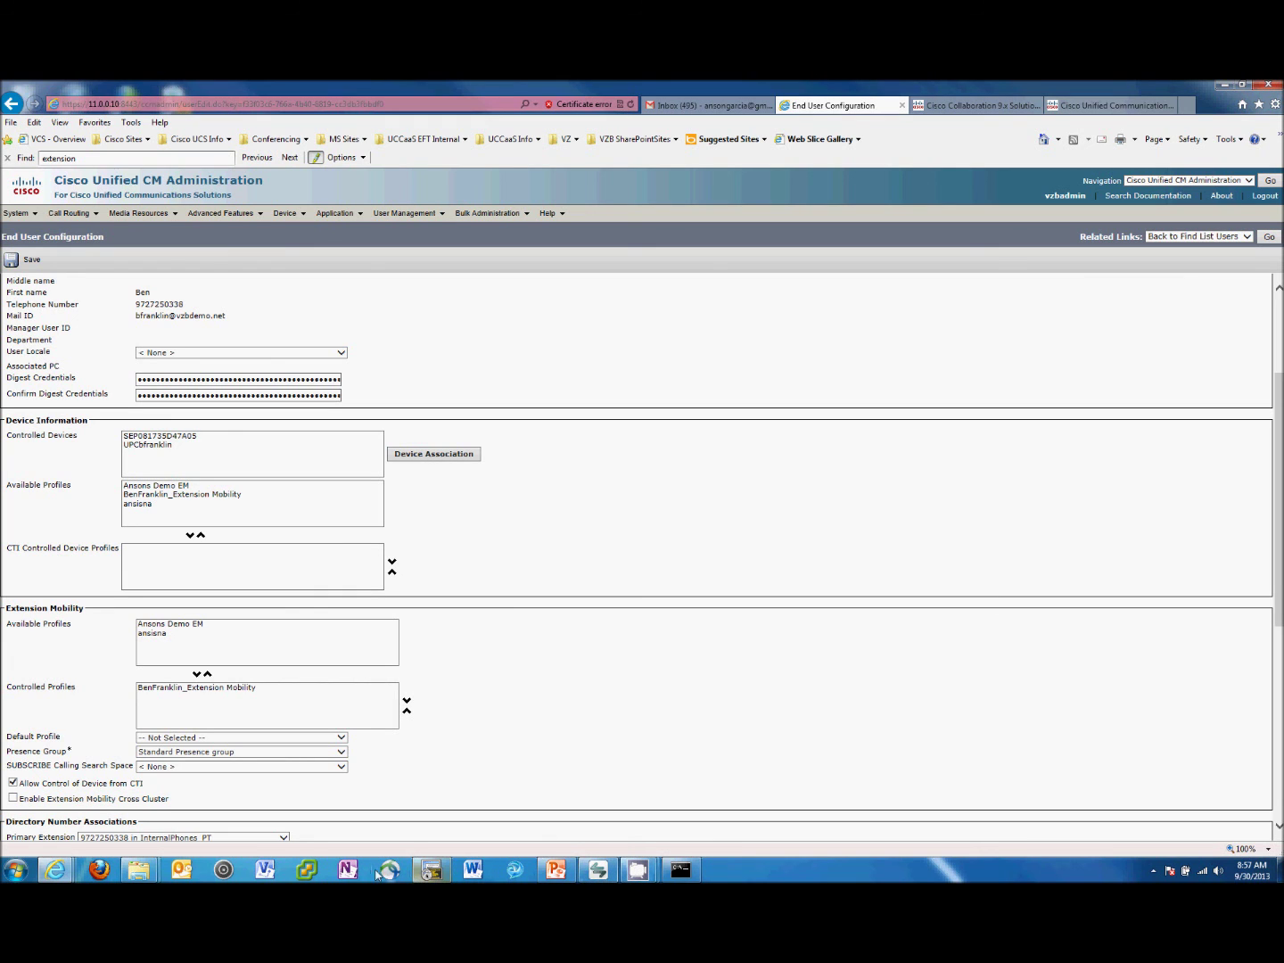
Step: Switch to PowerPoint and show slide 4, Extension Mobility Concept, to review the virtual device profile and real devices
click(546, 873)
click(99, 513)
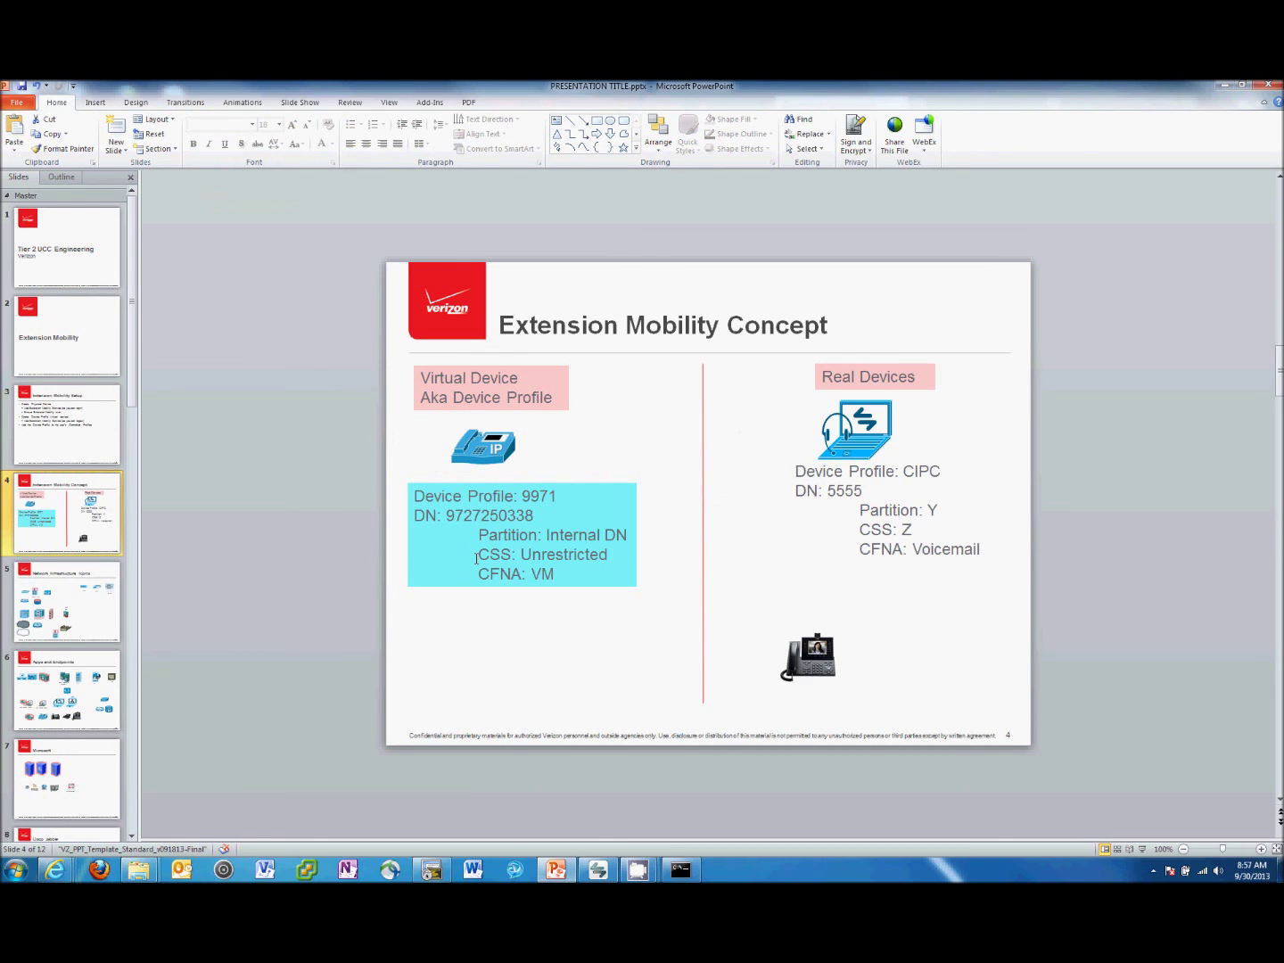